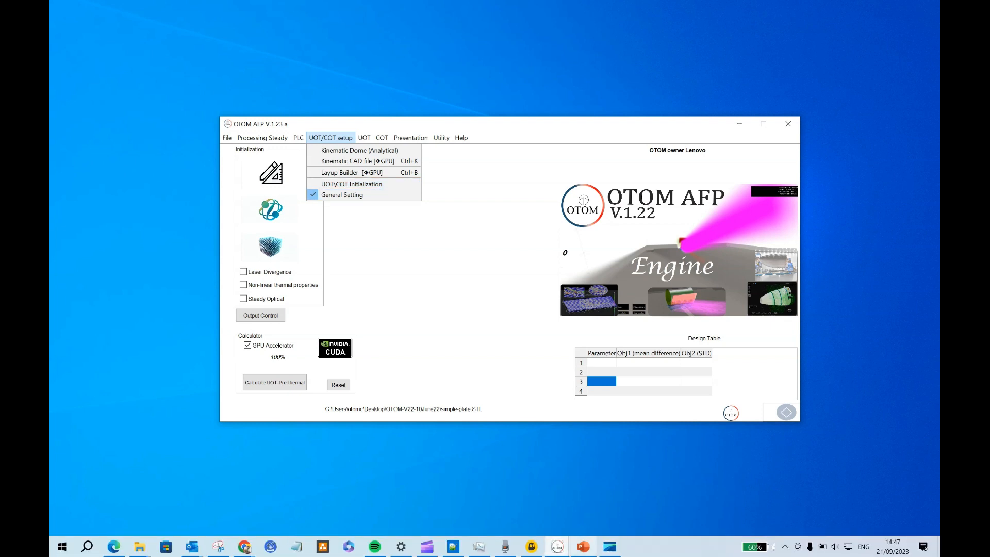
# Switch to the Kinematic on 3D CAD window and generate the tape path along the plane's intersection with the plate, using limits 1 and 50
pyautogui.click(557, 547)
pyautogui.click(619, 492)
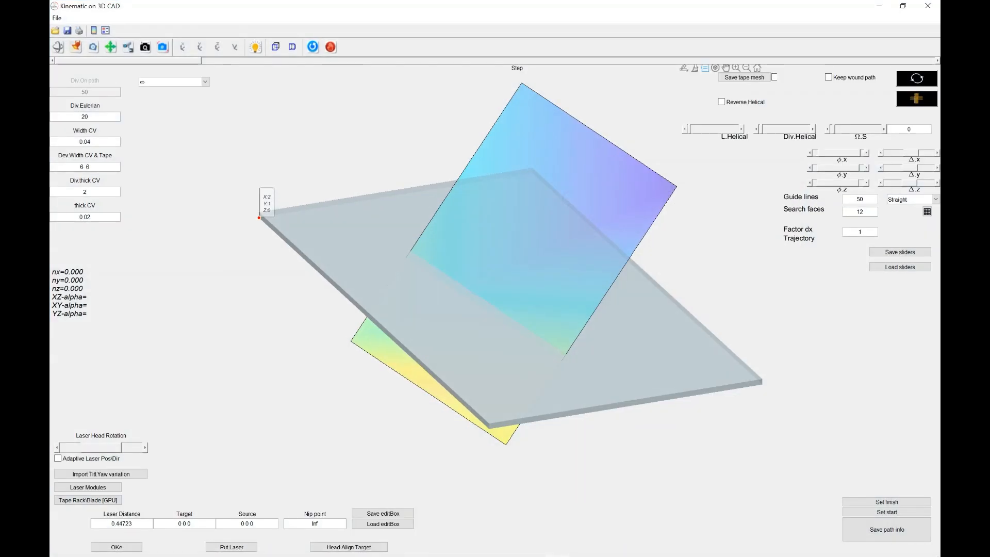
pyautogui.click(58, 47)
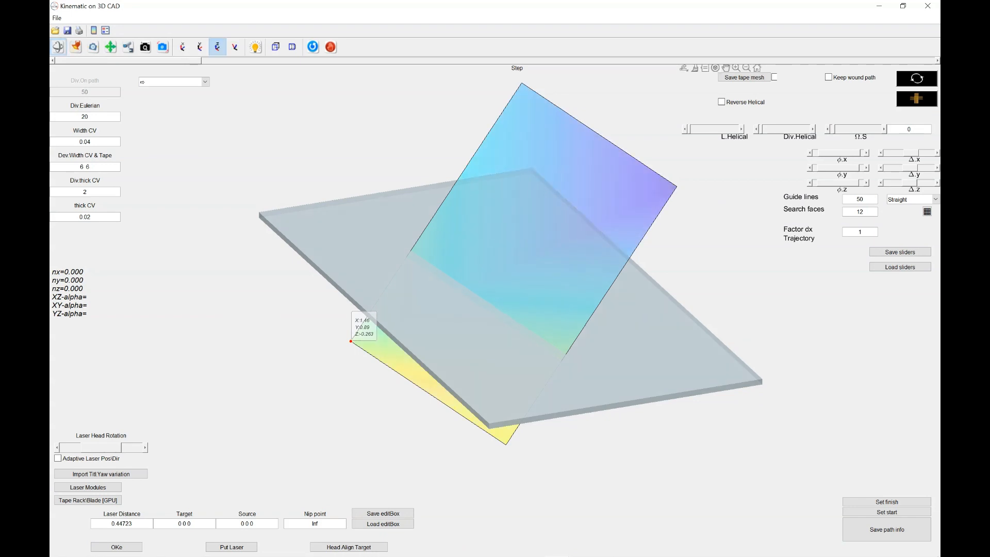
pyautogui.moveTo(423, 294); pyautogui.dragTo(432, 271)
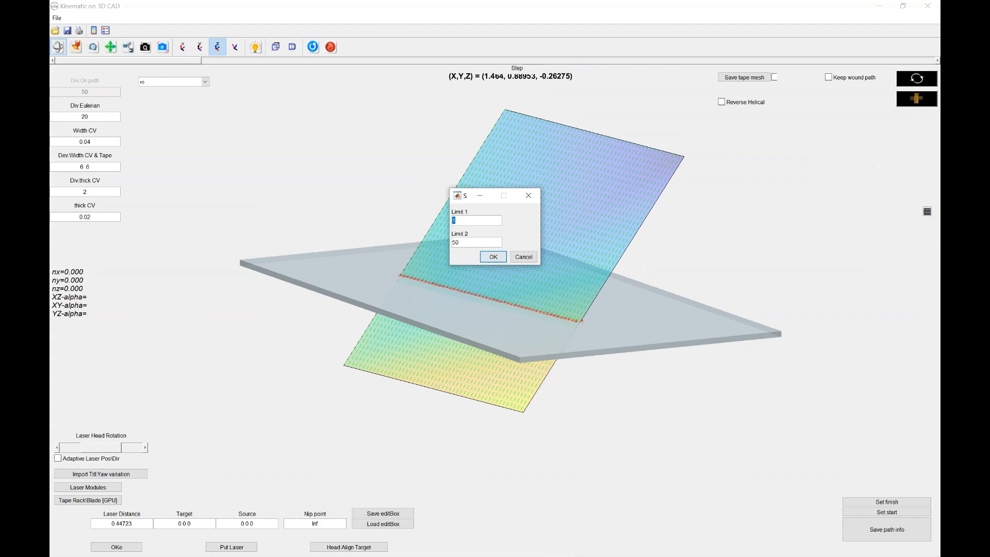
pyautogui.press('Return')
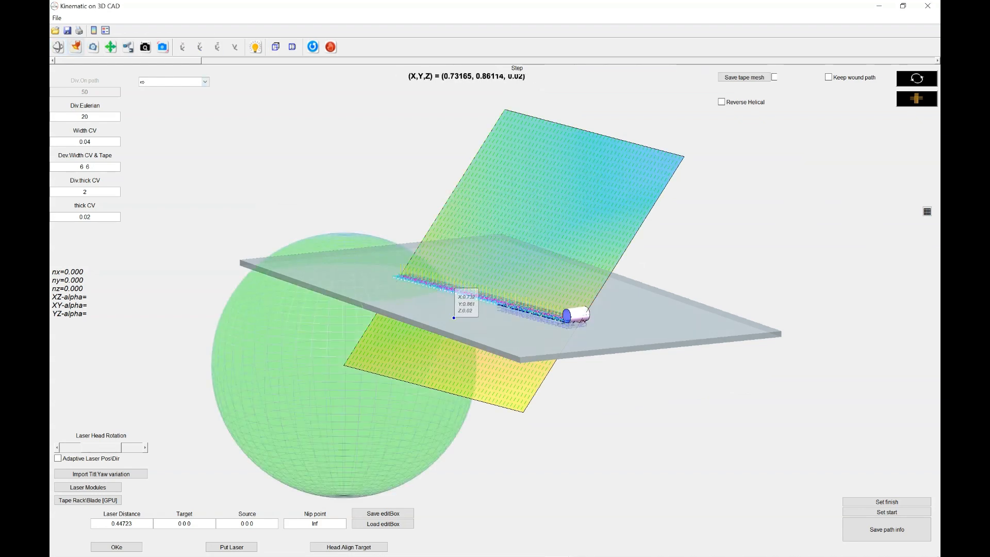
# Try to align the laser head with a target point on the plate and place the laser
pyautogui.moveTo(495, 310); pyautogui.dragTo(407, 316)
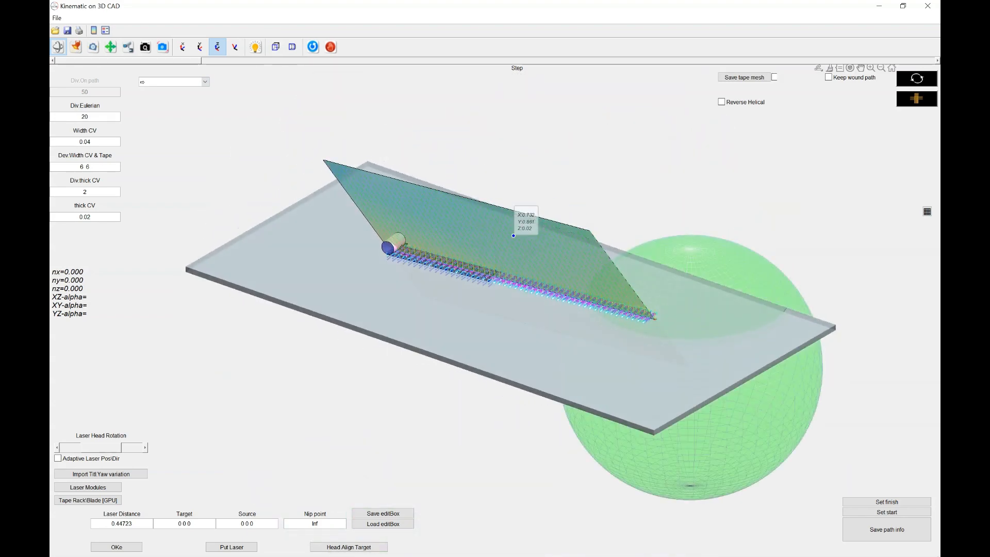
pyautogui.click(348, 547)
pyautogui.click(231, 547)
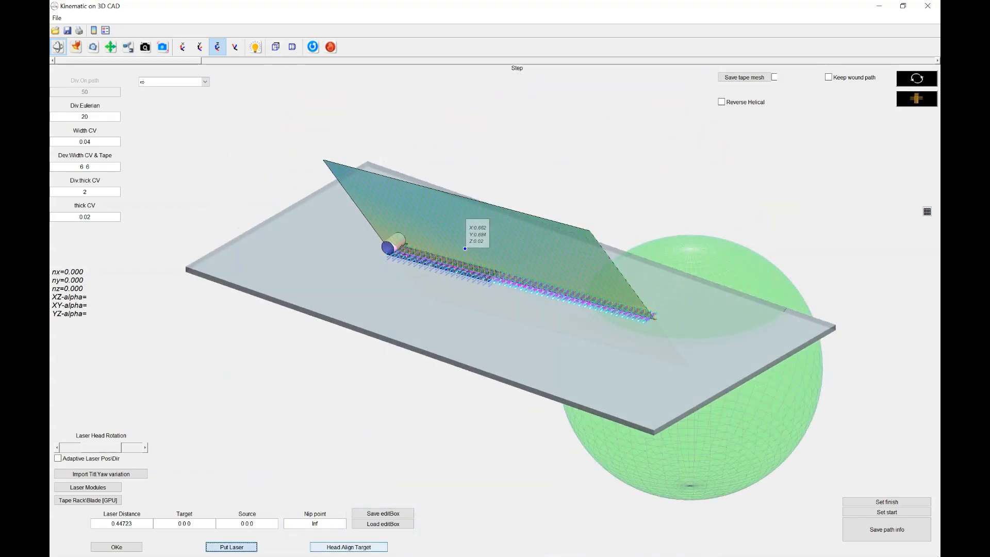
# Regenerate the straight tape path on the plate, accepting the default limits
pyautogui.moveTo(464, 330)
pyautogui.mouseDown()
pyautogui.moveTo(443, 361)
pyautogui.moveTo(465, 314)
pyautogui.mouseUp()
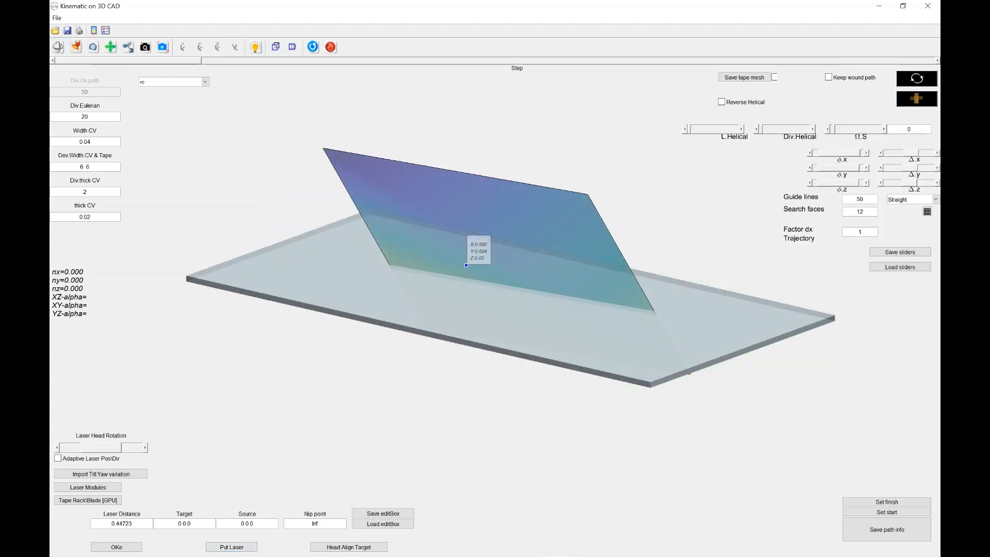
pyautogui.click(917, 98)
pyautogui.click(493, 257)
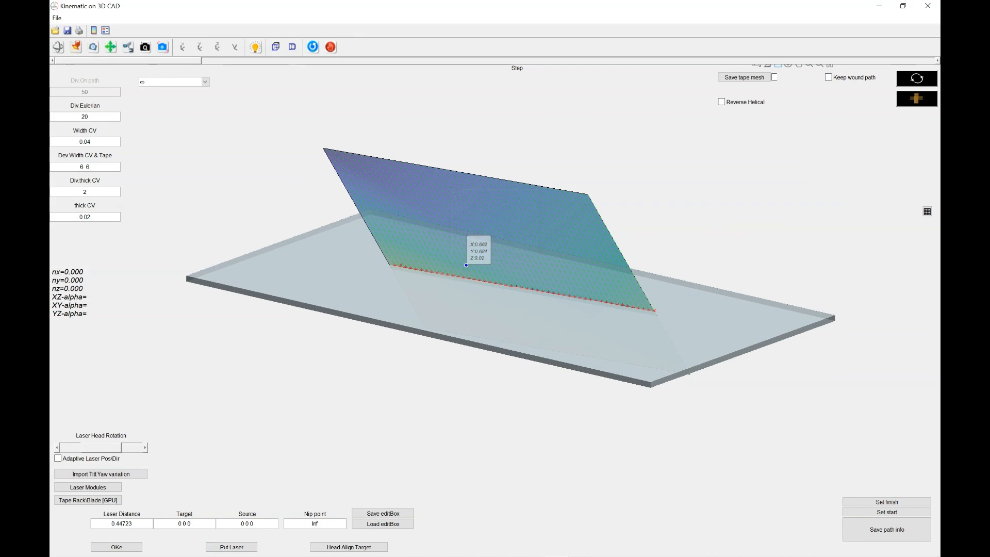
pyautogui.moveTo(392, 556)
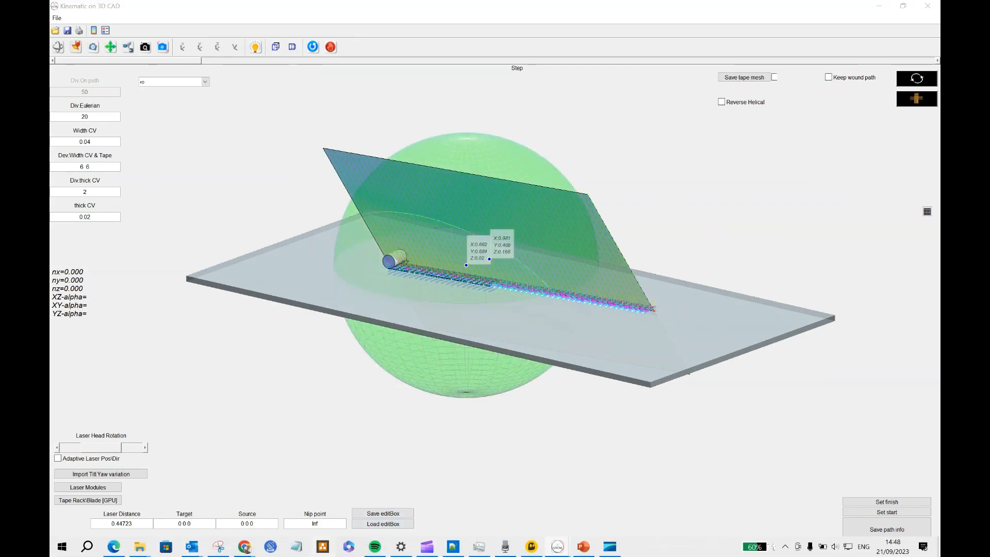
pyautogui.click(323, 549)
pyautogui.click(879, 11)
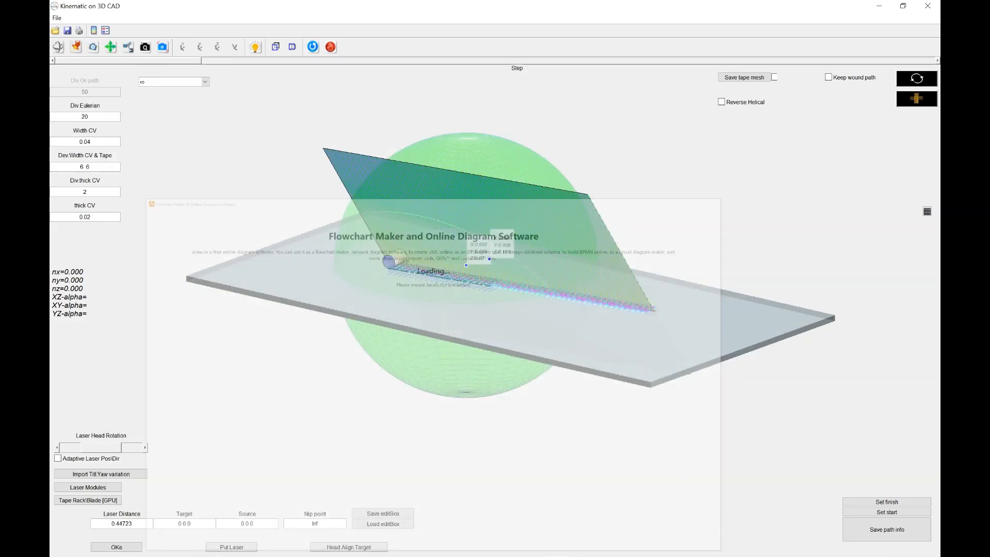
# Place the laser with its target near the roller at about X 0.535, Y 0.534, Z 0.02 and align the head to that target
pyautogui.click(231, 547)
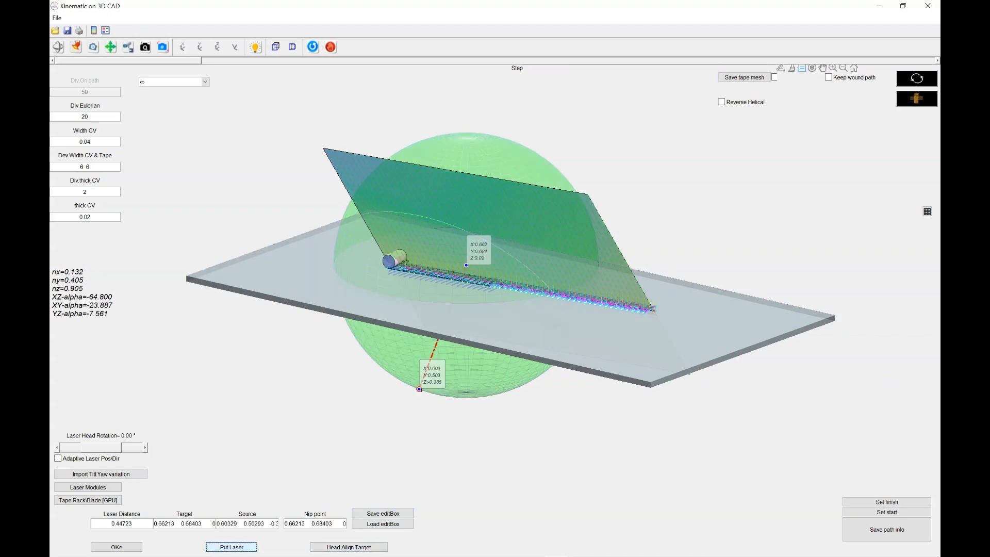
pyautogui.moveTo(466, 265)
pyautogui.mouseDown()
pyautogui.moveTo(443, 275)
pyautogui.moveTo(409, 268)
pyautogui.mouseUp()
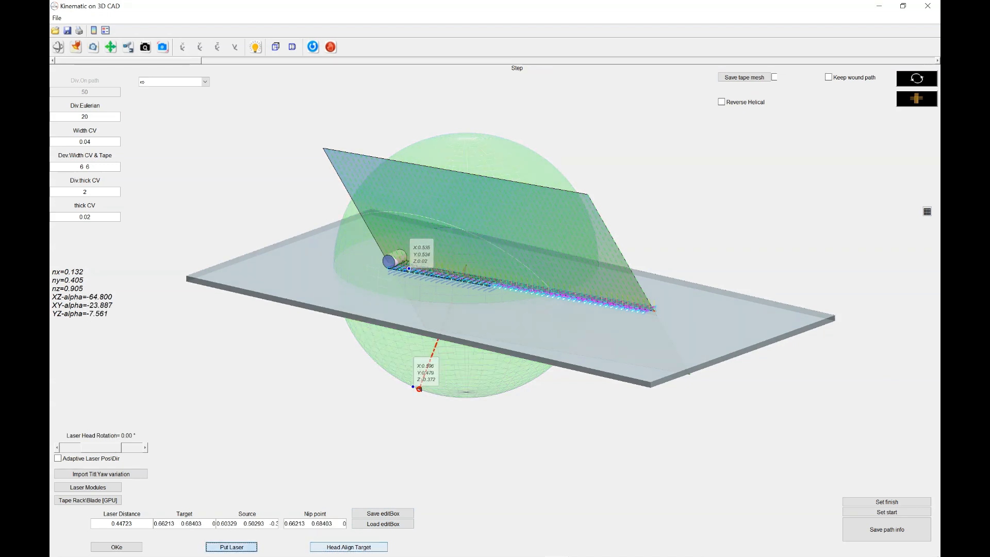
pyautogui.click(231, 547)
pyautogui.click(348, 547)
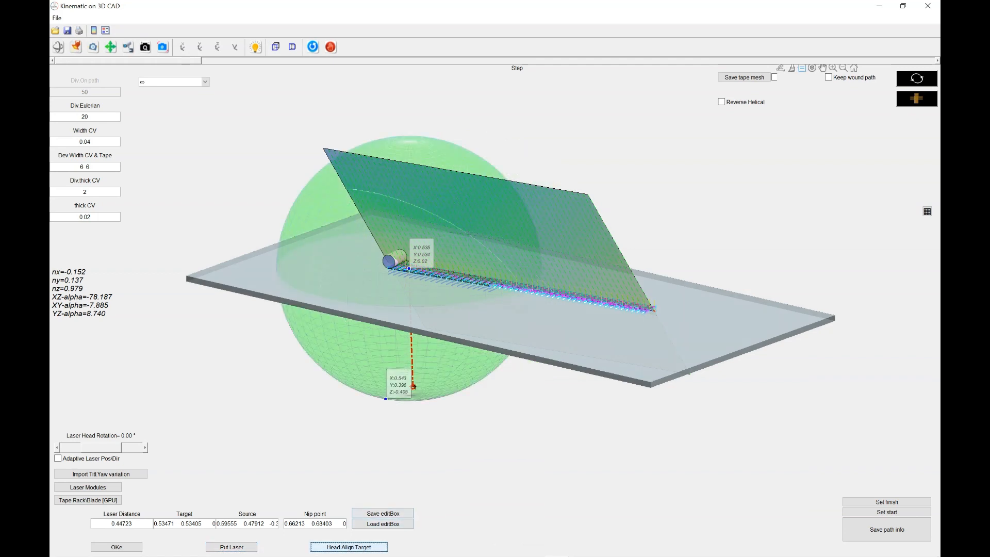
# Place the laser source at about X 0.888, Y 0.53, Z 0.293 above the plate and enable Adaptive Laser Pos/Dir
pyautogui.moveTo(385, 398)
pyautogui.mouseDown()
pyautogui.moveTo(487, 263)
pyautogui.moveTo(490, 210)
pyautogui.mouseUp()
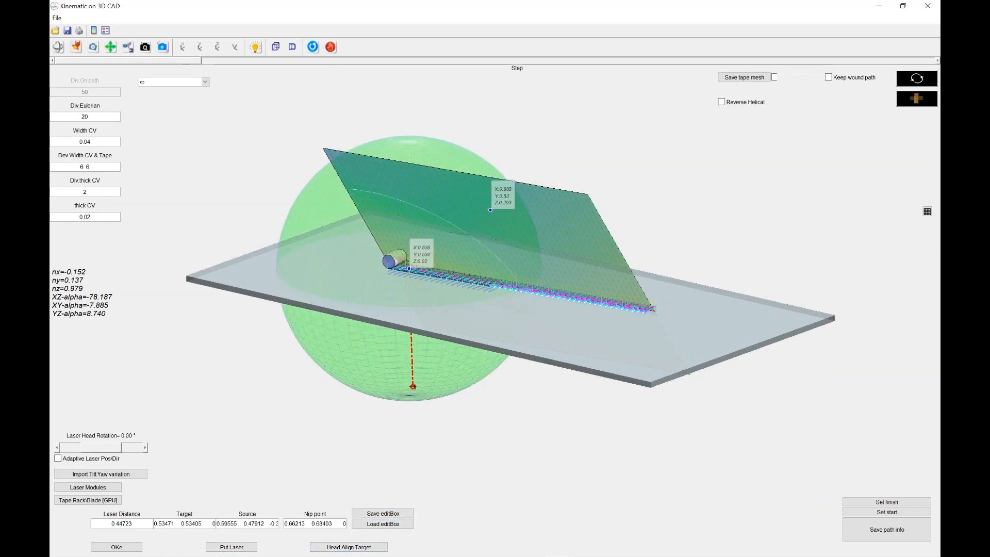
pyautogui.click(231, 547)
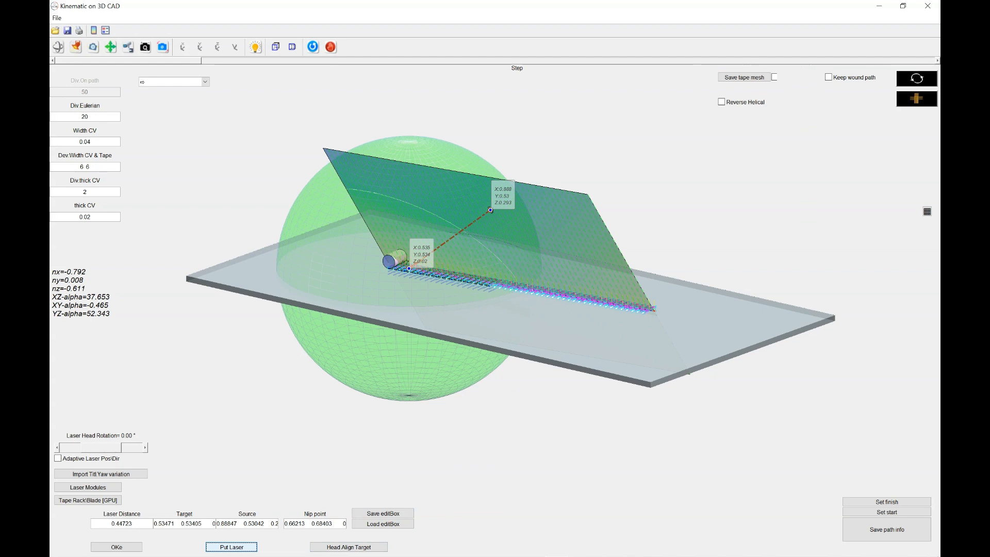
pyautogui.click(58, 47)
pyautogui.moveTo(573, 329); pyautogui.dragTo(535, 331)
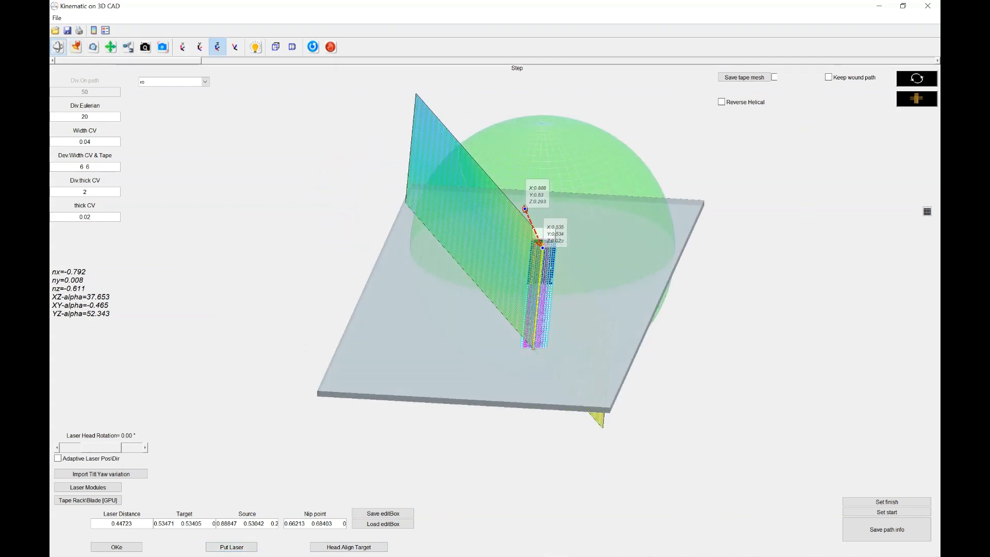
pyautogui.click(58, 459)
pyautogui.moveTo(539, 331); pyautogui.dragTo(569, 325)
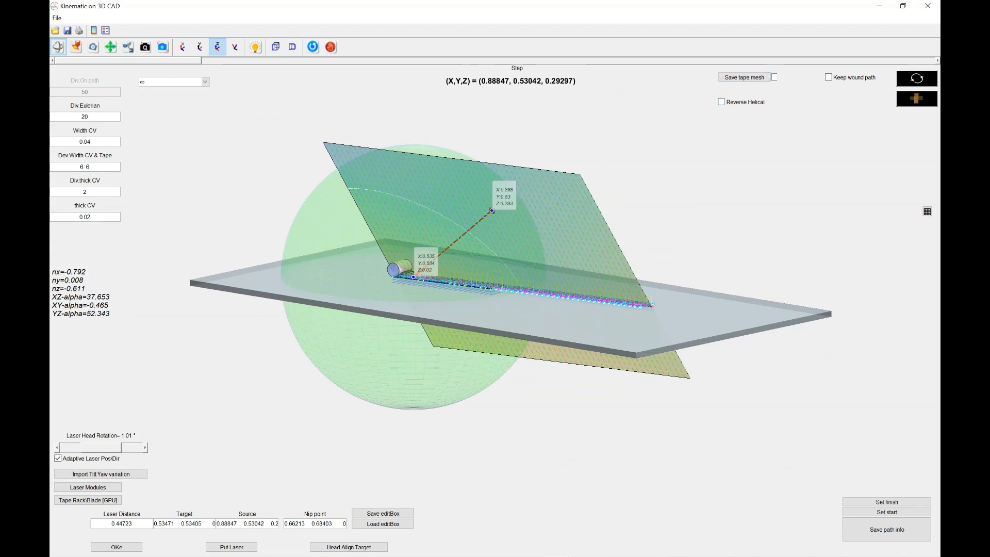
# Enable tape mesh saving and save the tape mesh under the path name simple-plate.STL_Path_Ex1
pyautogui.click(774, 77)
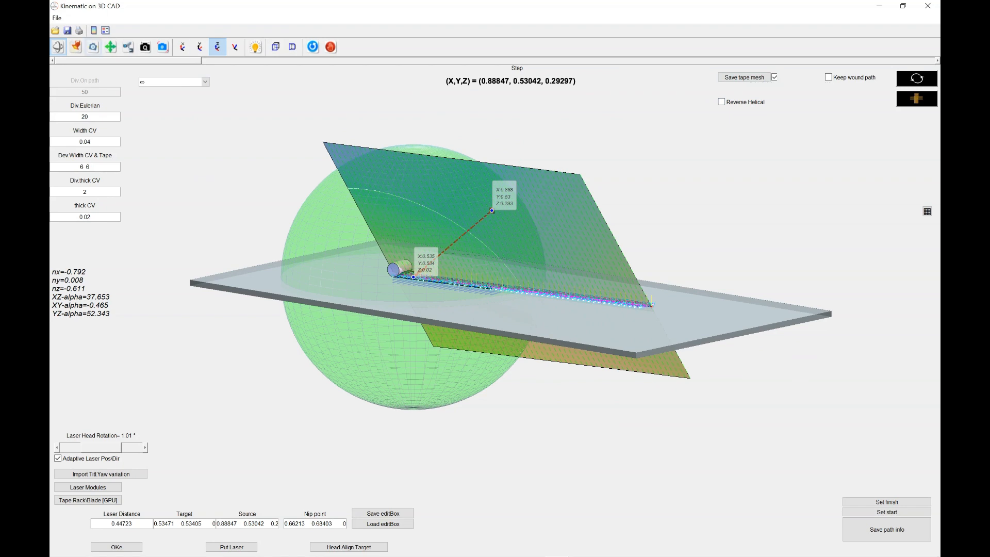
pyautogui.moveTo(516, 299); pyautogui.dragTo(516, 317)
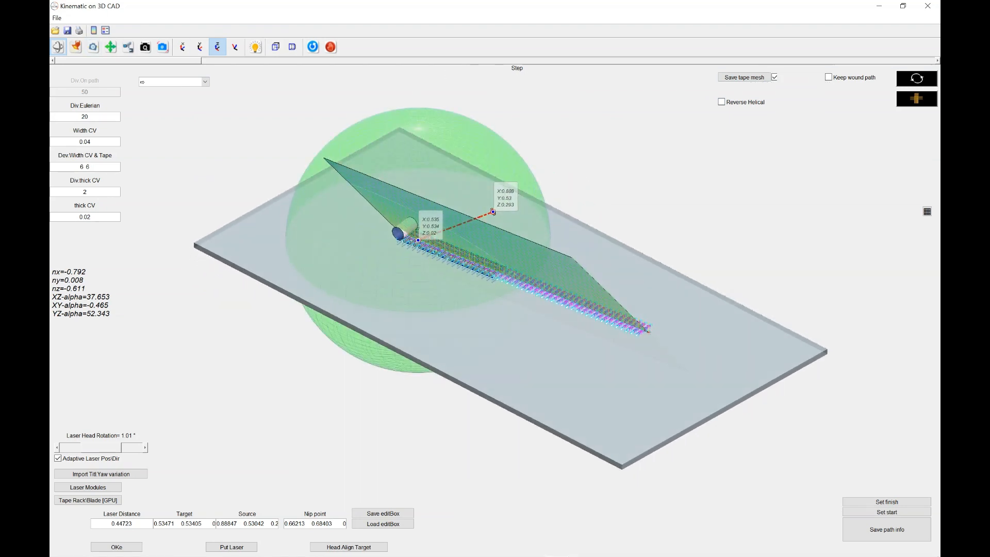
pyautogui.scroll(5, 511, 300)
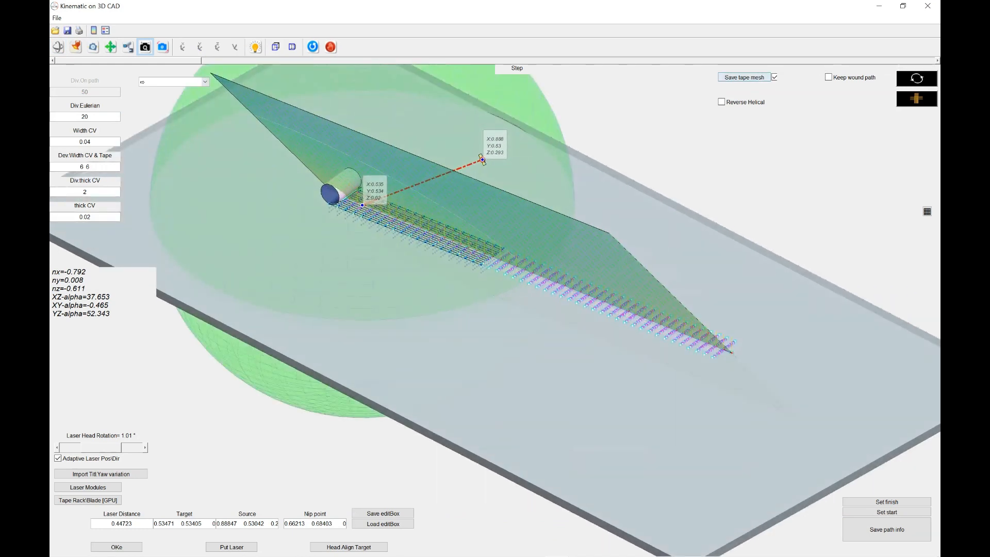
pyautogui.click(744, 78)
pyautogui.click(516, 228)
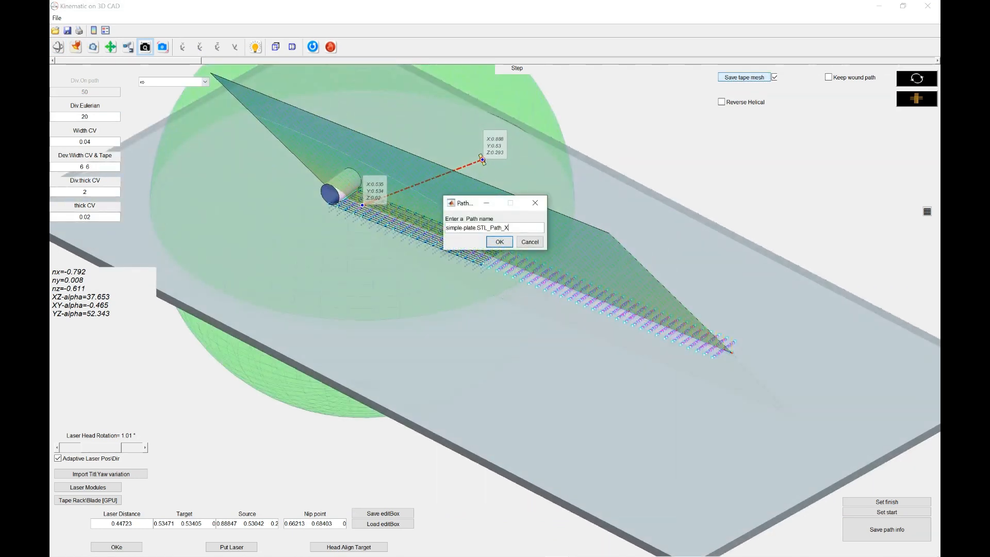
pyautogui.press('BackSpace')
pyautogui.write('Ex1')
pyautogui.press('Return')
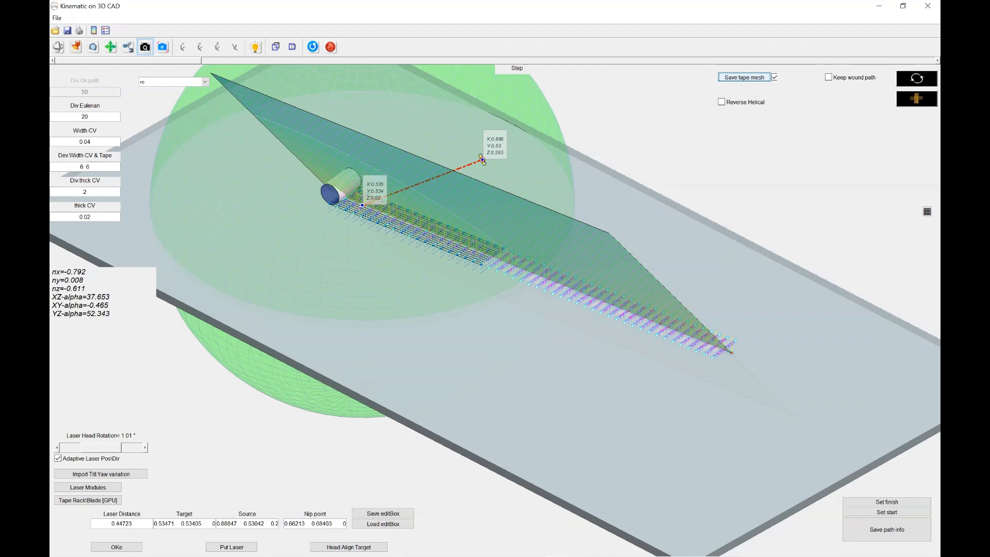
# Set the path start at step 1 and the finish at step 45, and save the path info under the job analysis name Kin-test1
pyautogui.click(886, 512)
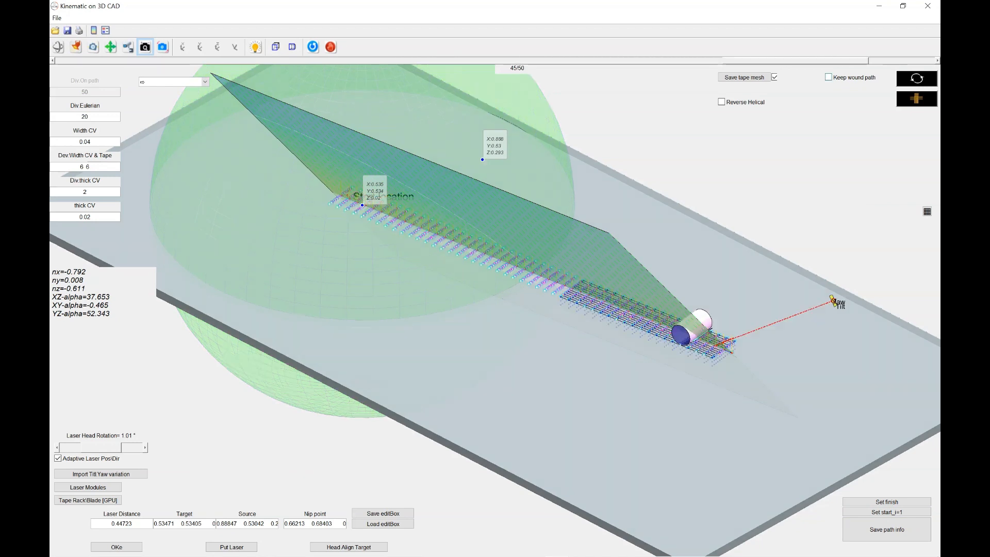
pyautogui.click(887, 502)
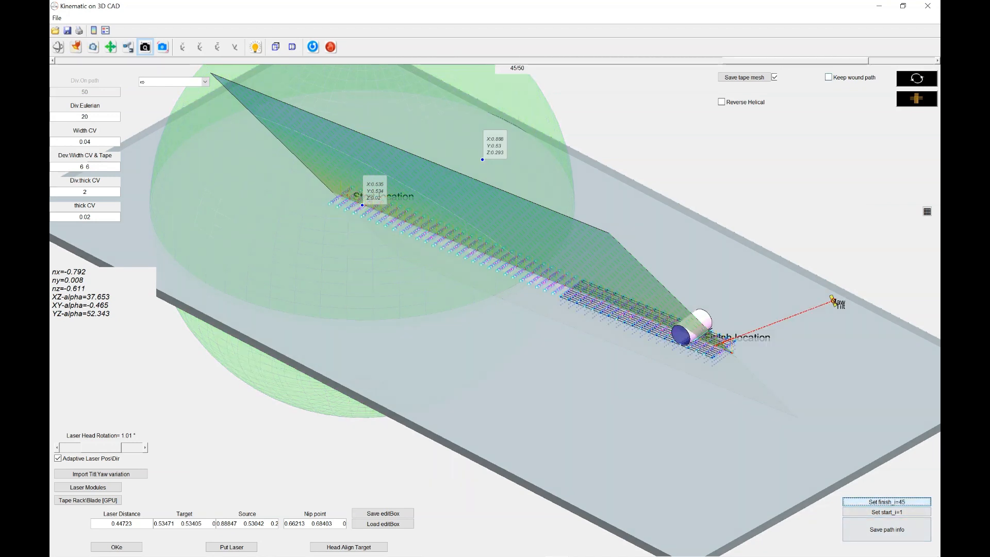
pyautogui.click(887, 530)
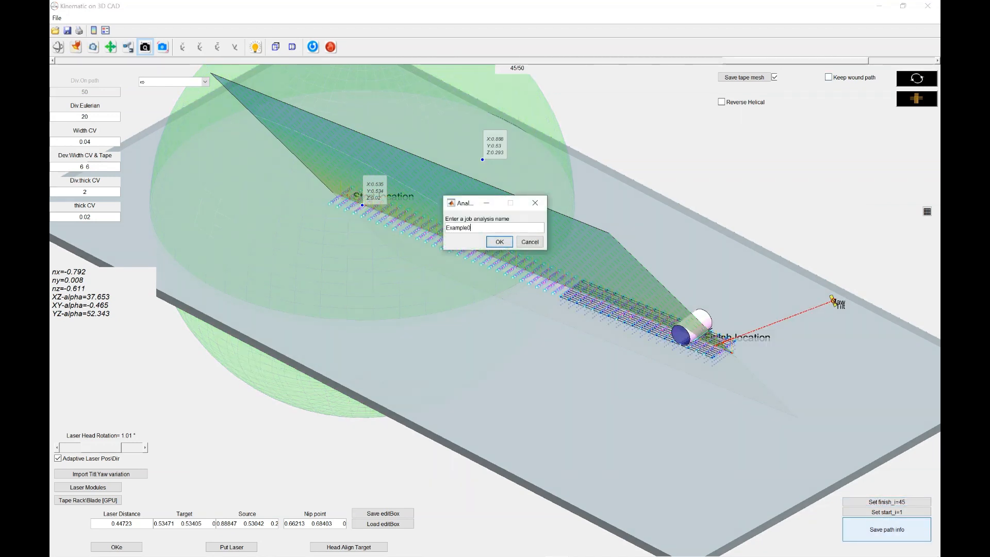
pyautogui.write('Kin')
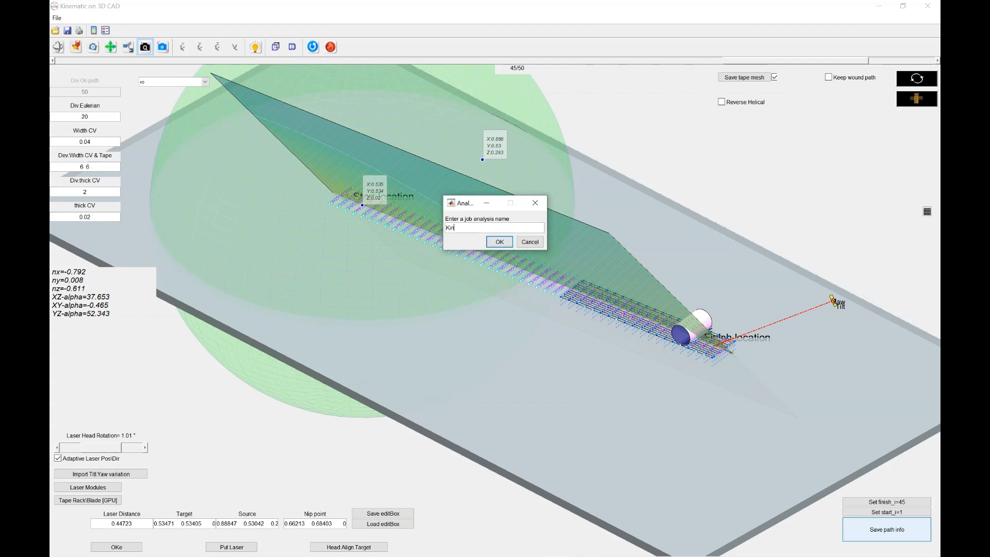
pyautogui.write('-test1')
pyautogui.press('Return')
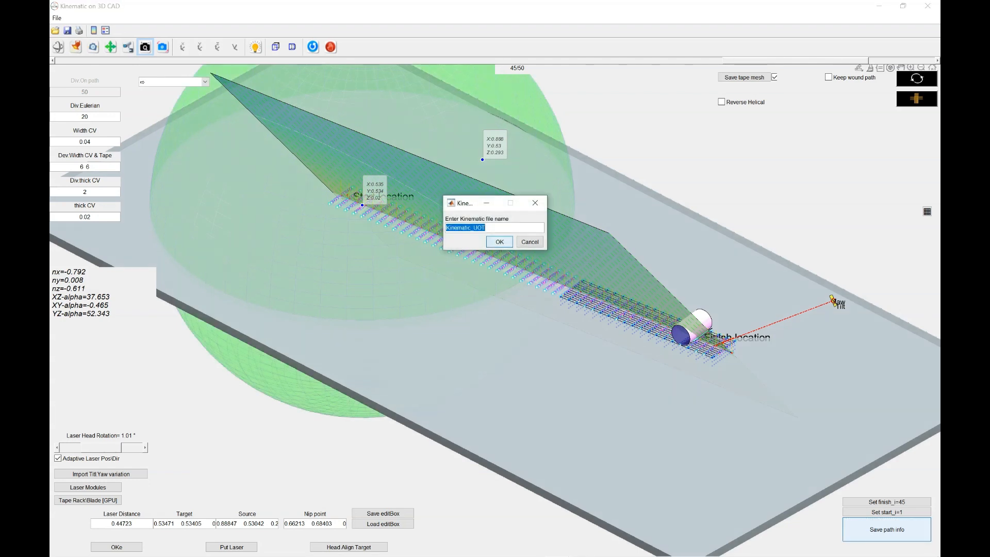
# Accept the kinematic file name Kinematic_UOT and the proposed address of the Ex1 tape mesh file
pyautogui.press('Tab')
pyautogui.press('Return')
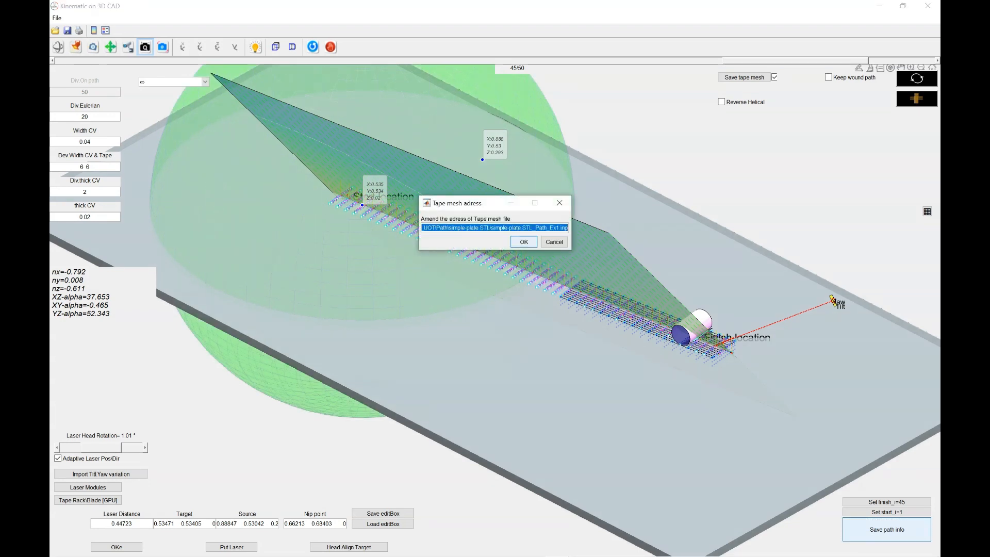
pyautogui.moveTo(462, 228); pyautogui.dragTo(420, 228)
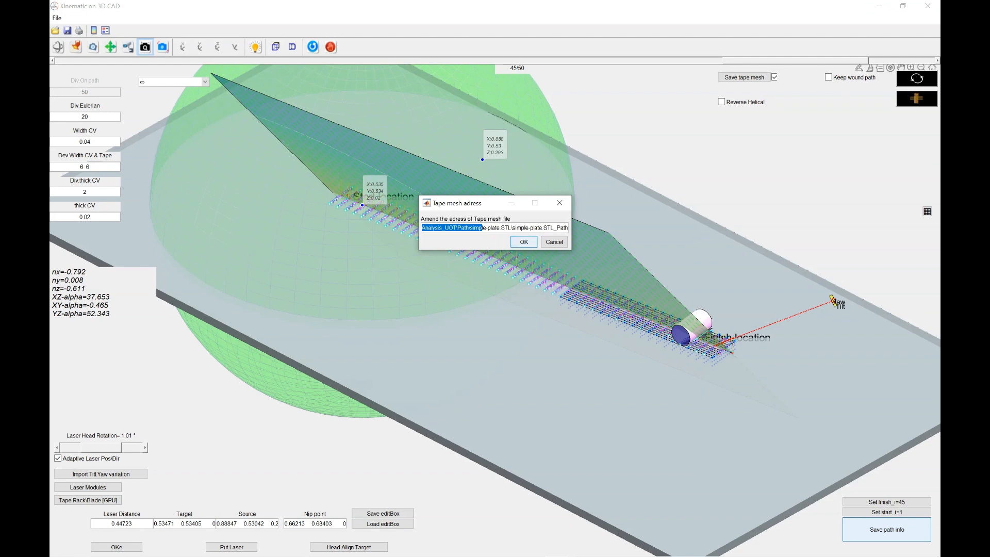
pyautogui.moveTo(466, 228); pyautogui.dragTo(570, 228)
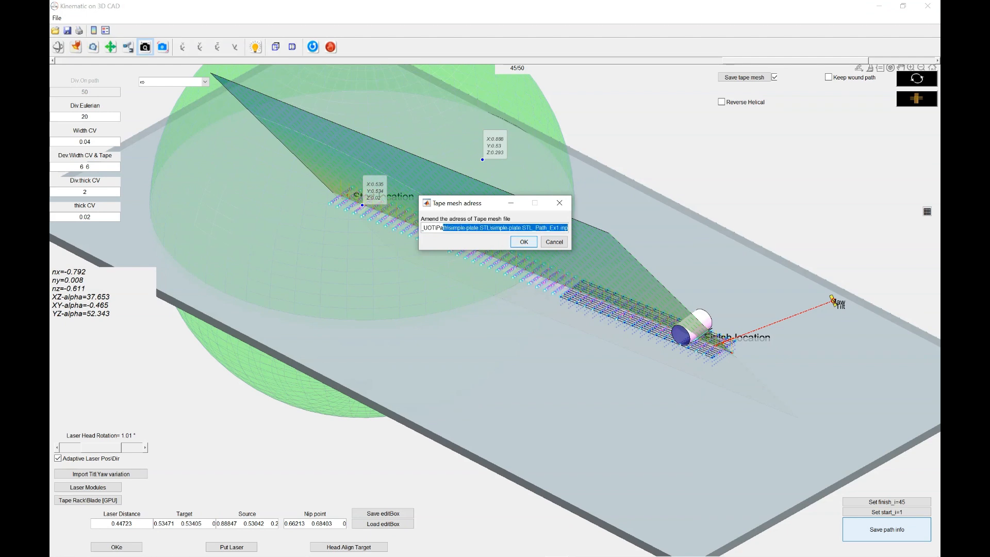
pyautogui.click(524, 241)
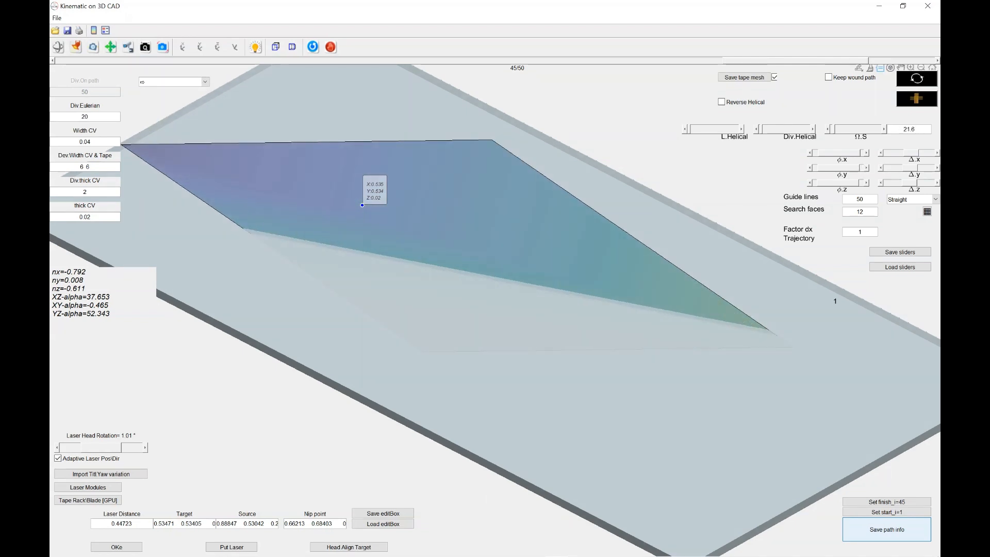
# Set the intersecting plane's rotation to 20.0015 and generate a new tape path across the plate
pyautogui.click(58, 47)
pyautogui.moveTo(310, 268)
pyautogui.mouseDown()
pyautogui.moveTo(316, 240)
pyautogui.moveTo(306, 268)
pyautogui.moveTo(305, 249)
pyautogui.mouseUp()
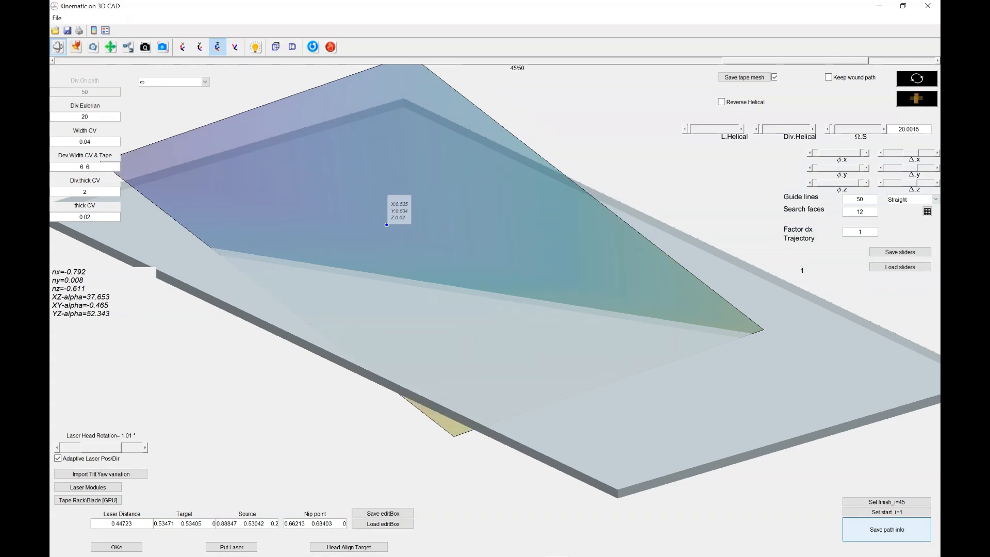
pyautogui.press('Return')
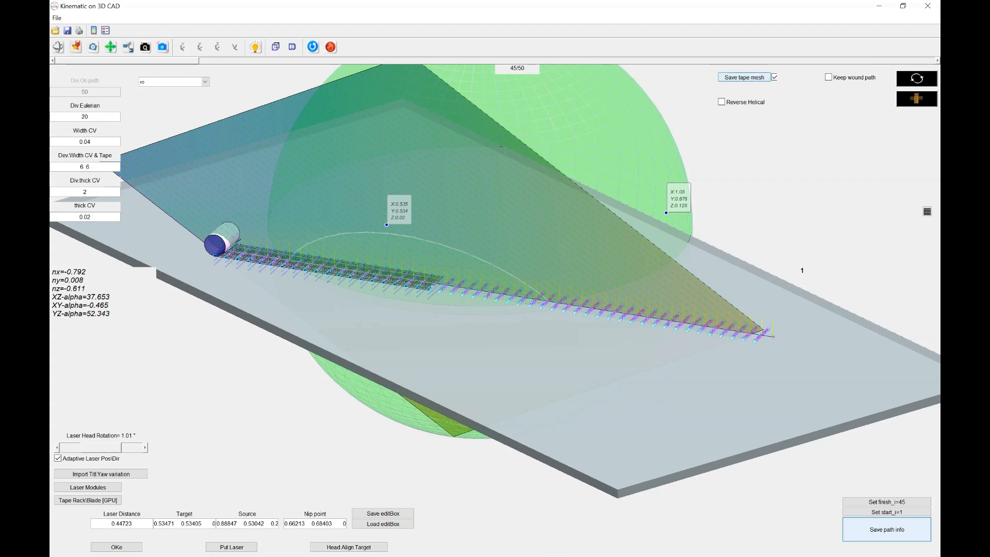
# Save the rotated path's tape mesh under a new path name beginning with simple-plate.STL_Path_
pyautogui.click(744, 77)
pyautogui.click(510, 227)
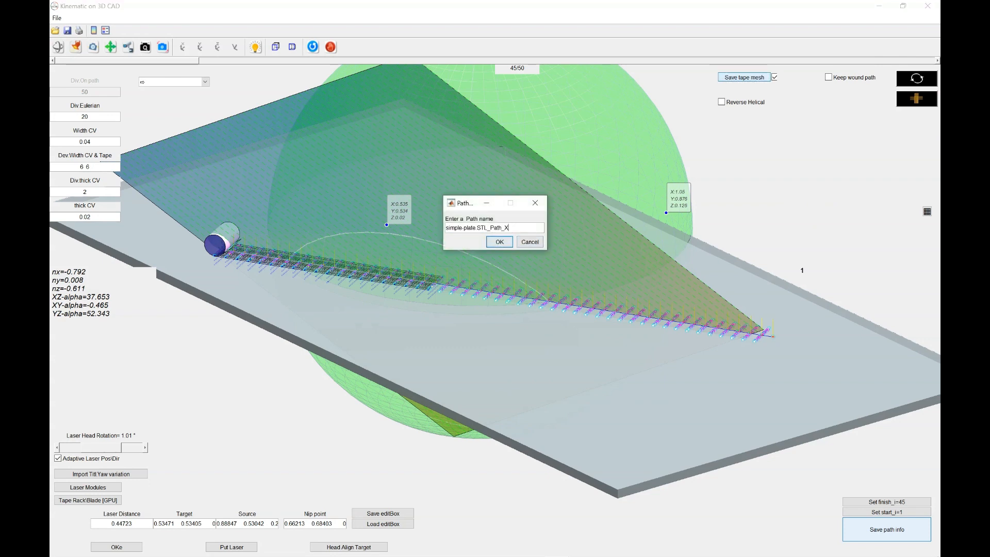
pyautogui.press('BackSpace')
pyautogui.press('Return')
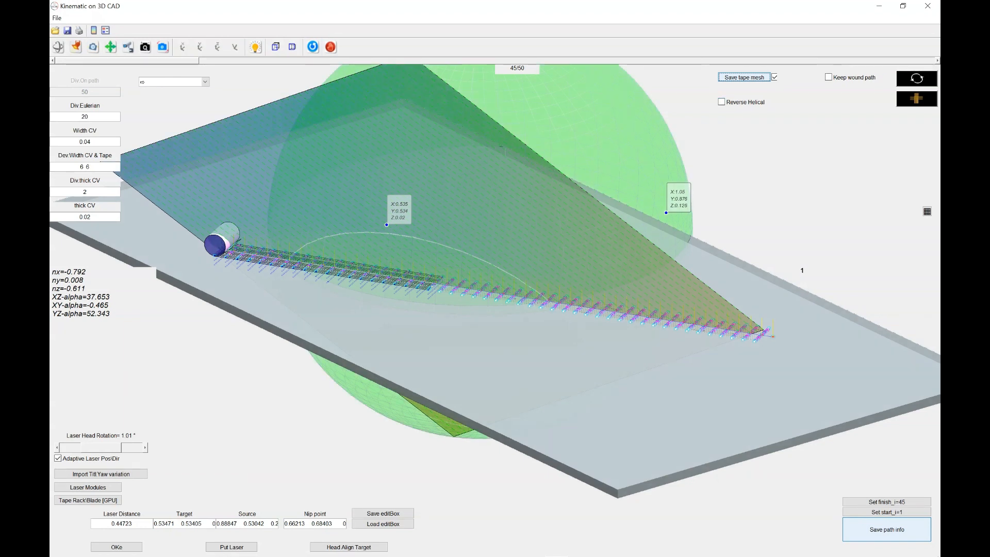
# Set the rotated path's start at step 1 and its finish at step 44
pyautogui.moveTo(175, 61); pyautogui.dragTo(796, 61)
pyautogui.click(887, 512)
pyautogui.click(887, 501)
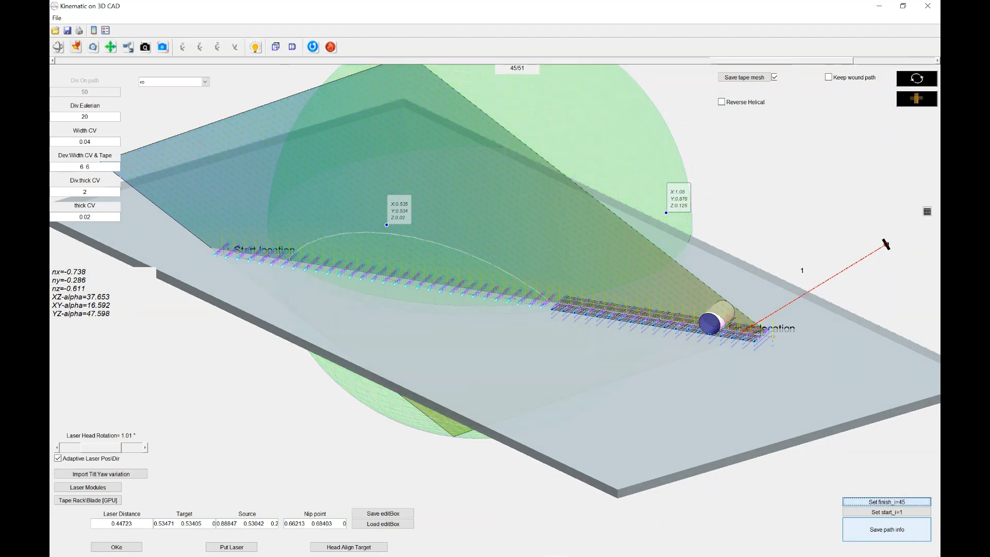
pyautogui.moveTo(751, 61); pyautogui.dragTo(738, 61)
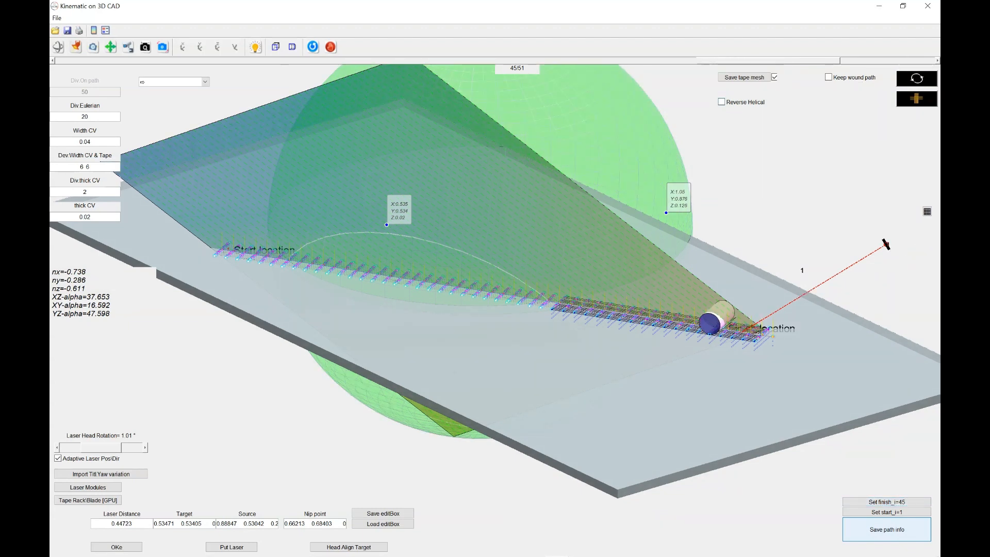
pyautogui.click(887, 502)
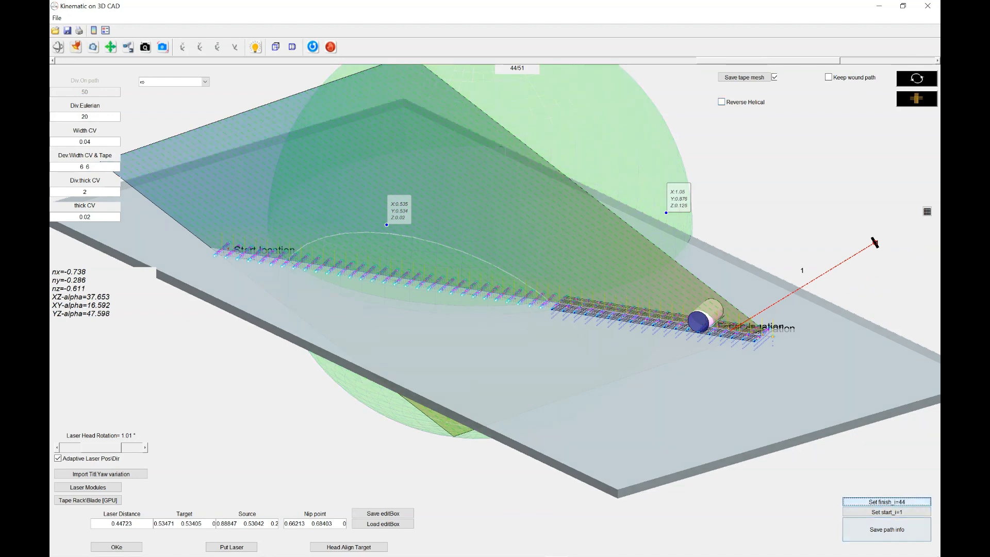
# Save the path info under the job analysis name Test-Ex2
pyautogui.click(887, 530)
pyautogui.click(472, 227)
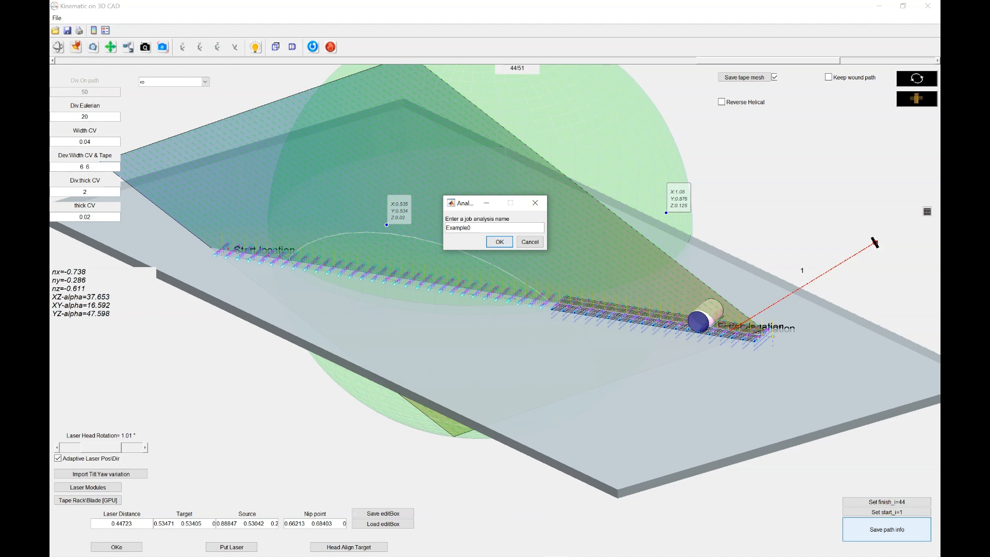
pyautogui.doubleClick(458, 227)
pyautogui.click(472, 228)
pyautogui.doubleClick(457, 228)
pyautogui.write('Test-Ex')
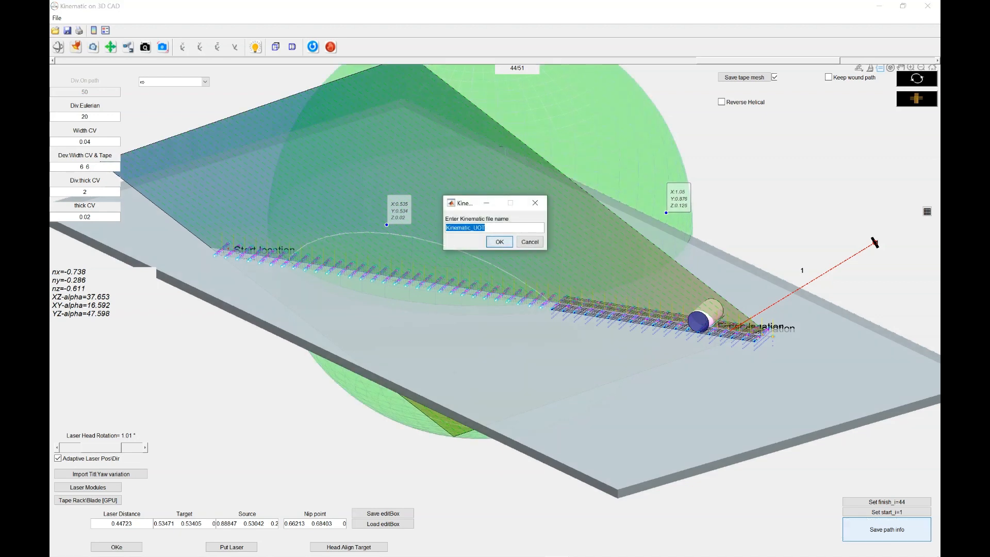
# Accept the kinematic file name Kinematic_UOT and the proposed tape mesh address ending in simple-plate.STL_Path_2.inp
pyautogui.press('Return')
pyautogui.click(551, 228)
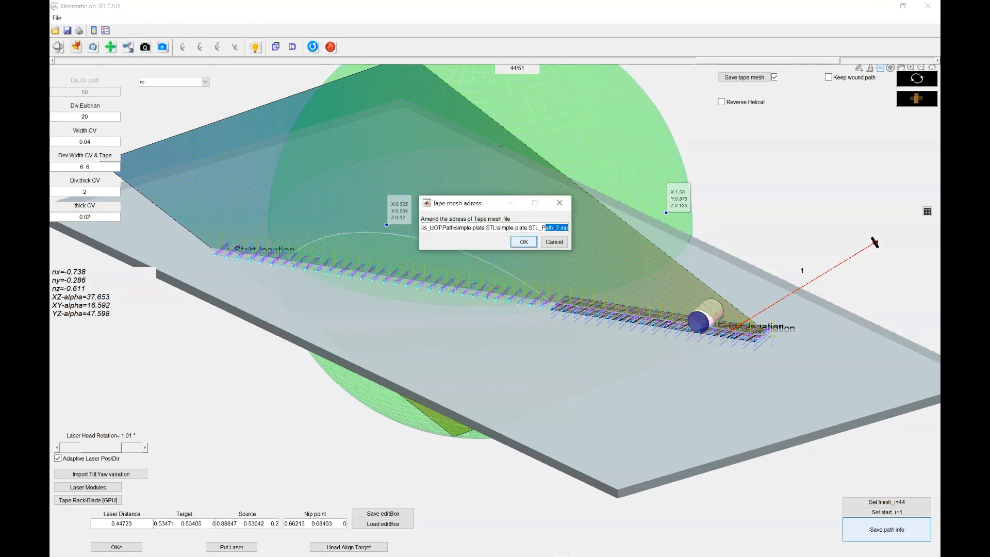
pyautogui.press('Return')
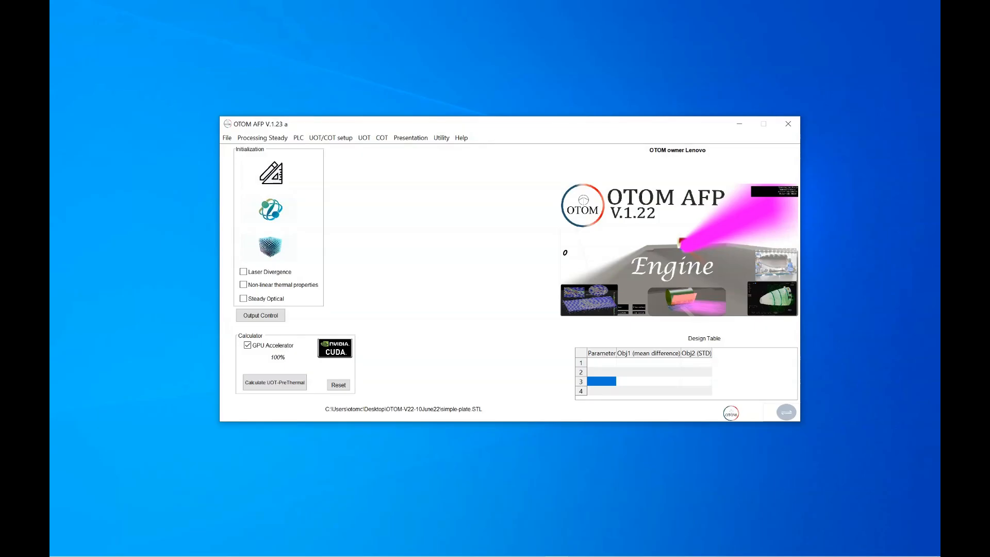
# Open the Lay-up Builder and move its window clear of the screen's upper edge
pyautogui.click(331, 138)
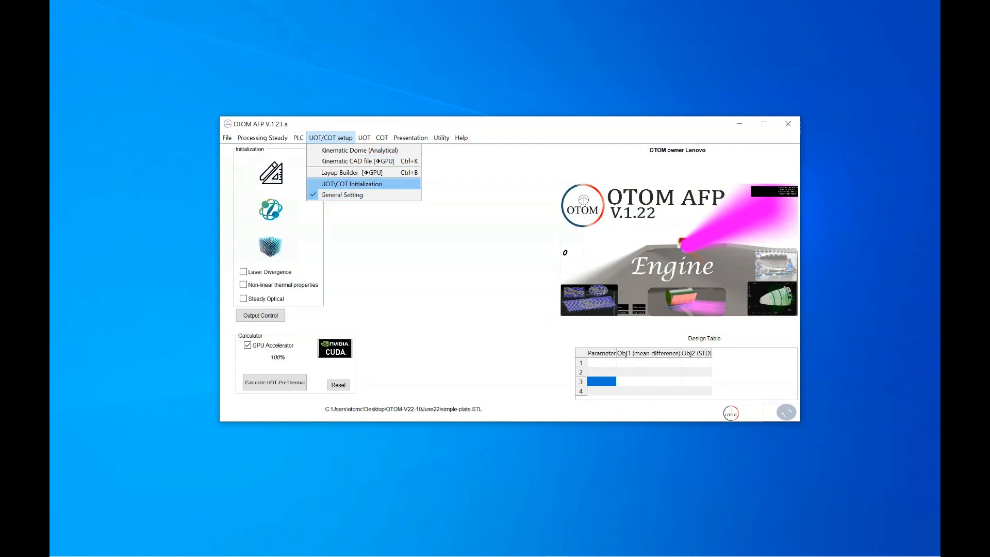
pyautogui.click(353, 172)
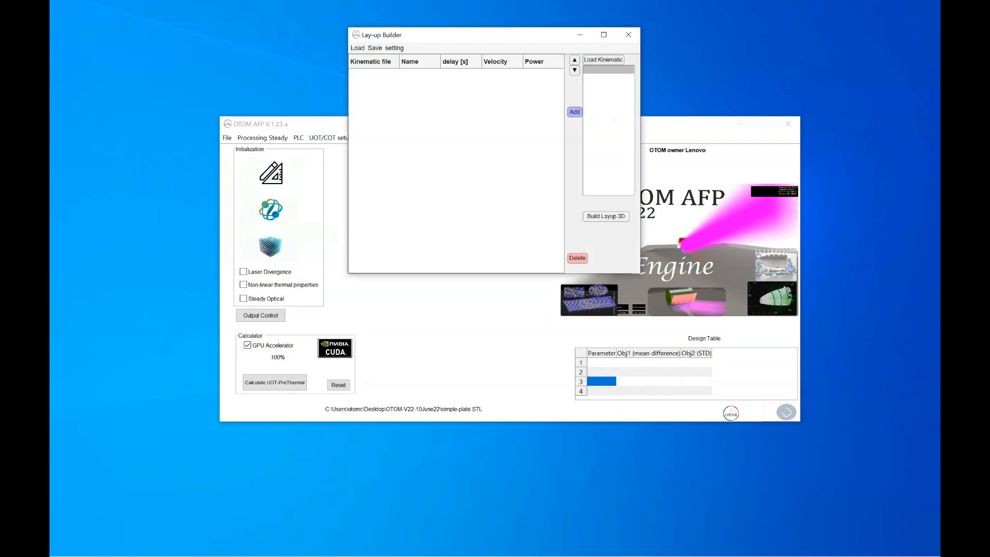
pyautogui.moveTo(422, 39); pyautogui.dragTo(450, 65)
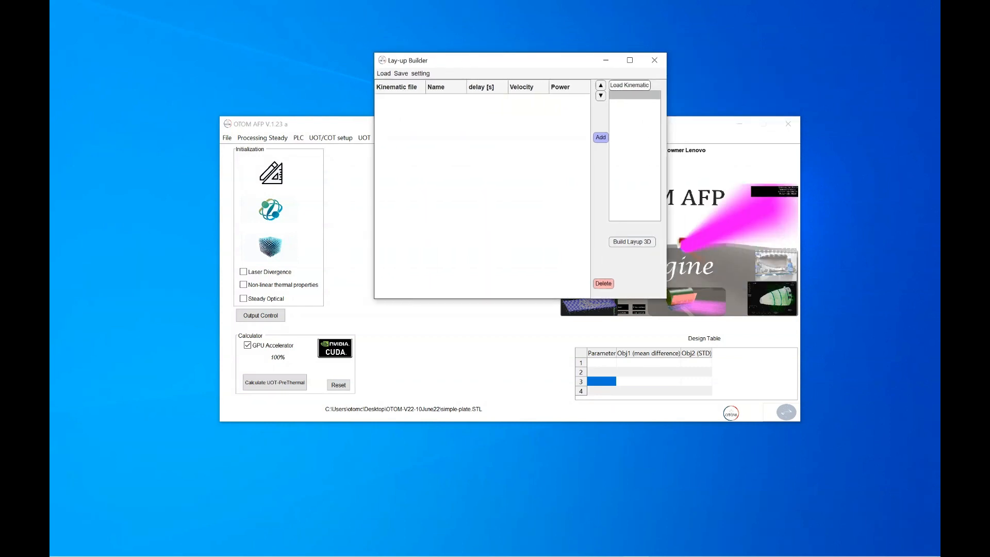
# Load the Kinematic_UOT file from the Kin-test1 folder into the Lay-up Builder
pyautogui.click(629, 86)
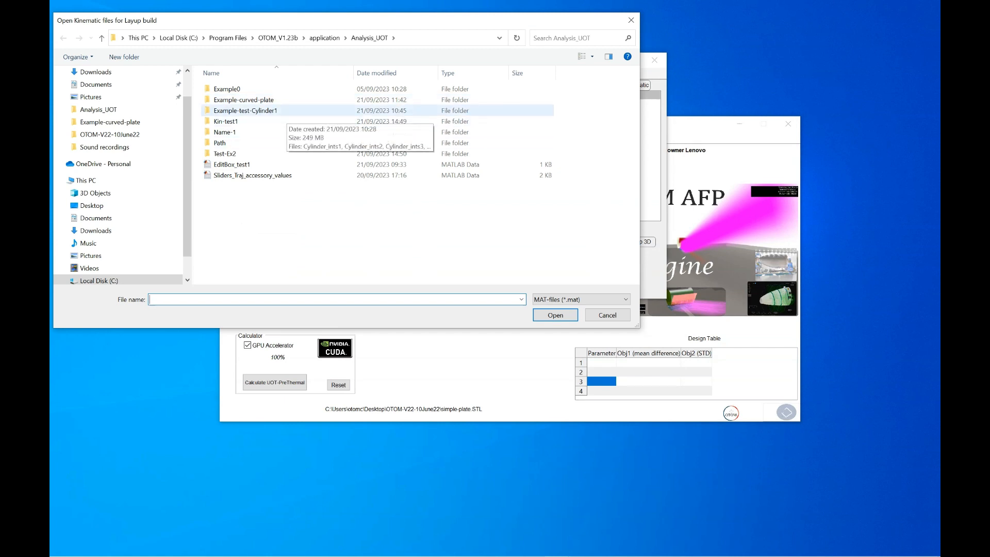
pyautogui.click(376, 72)
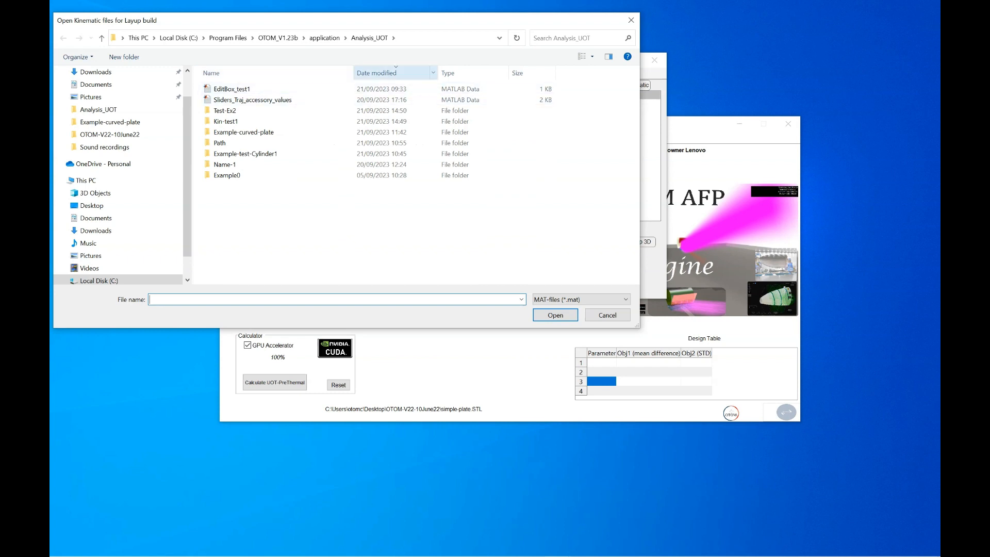
pyautogui.click(376, 73)
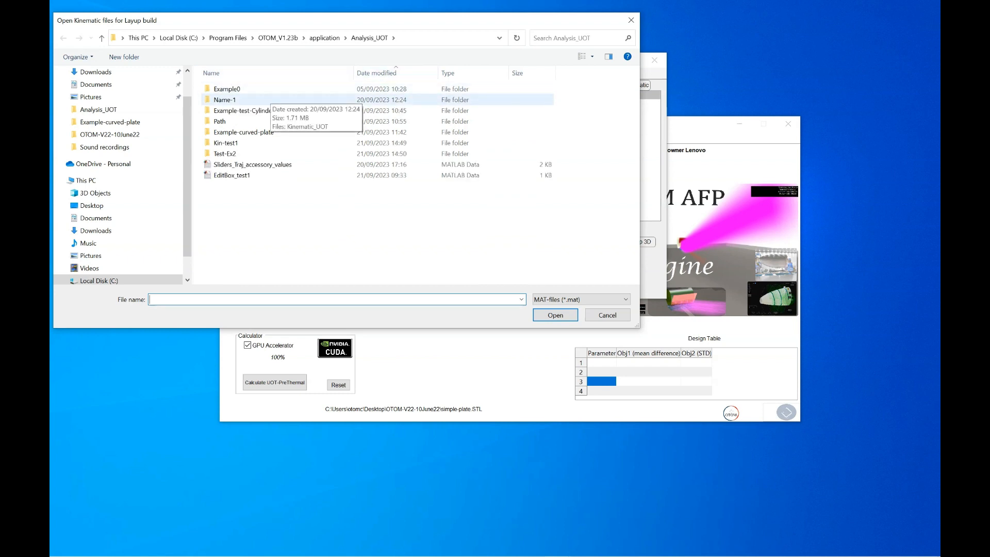
pyautogui.doubleClick(266, 100)
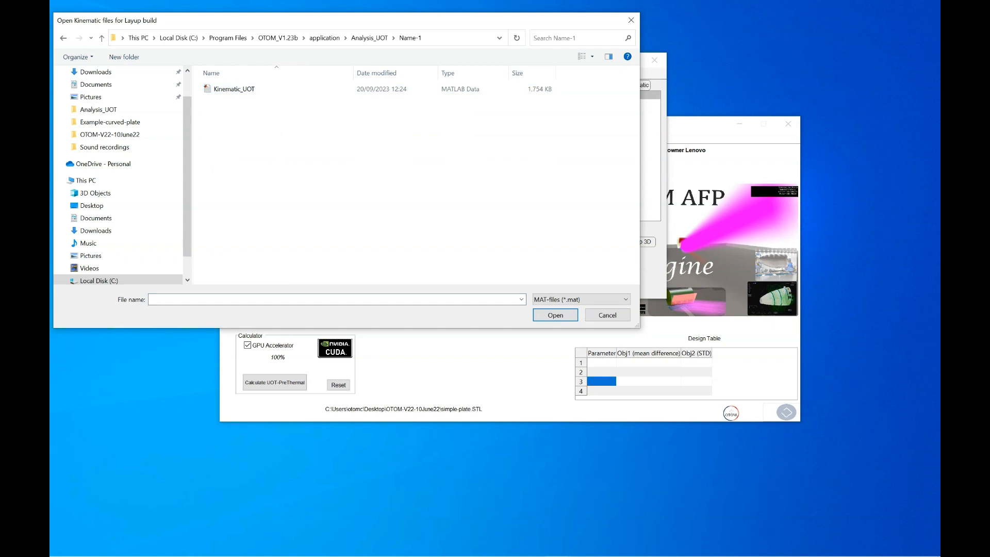
pyautogui.press('BackSpace')
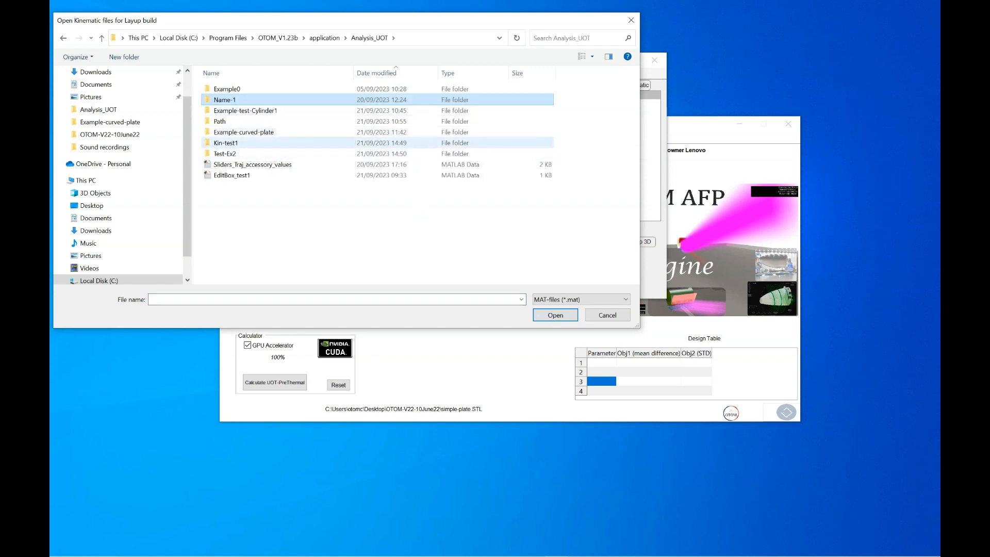
pyautogui.doubleClick(242, 143)
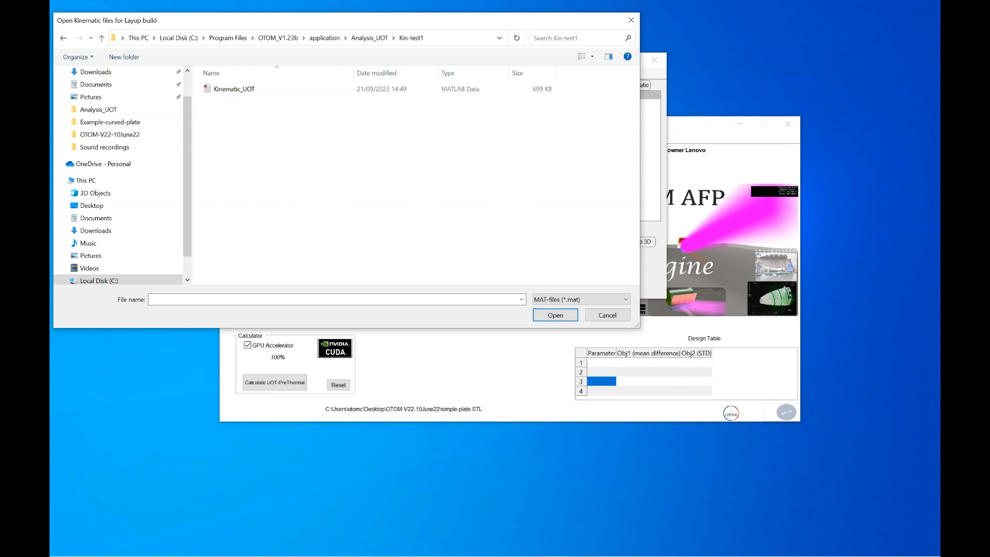
pyautogui.doubleClick(235, 90)
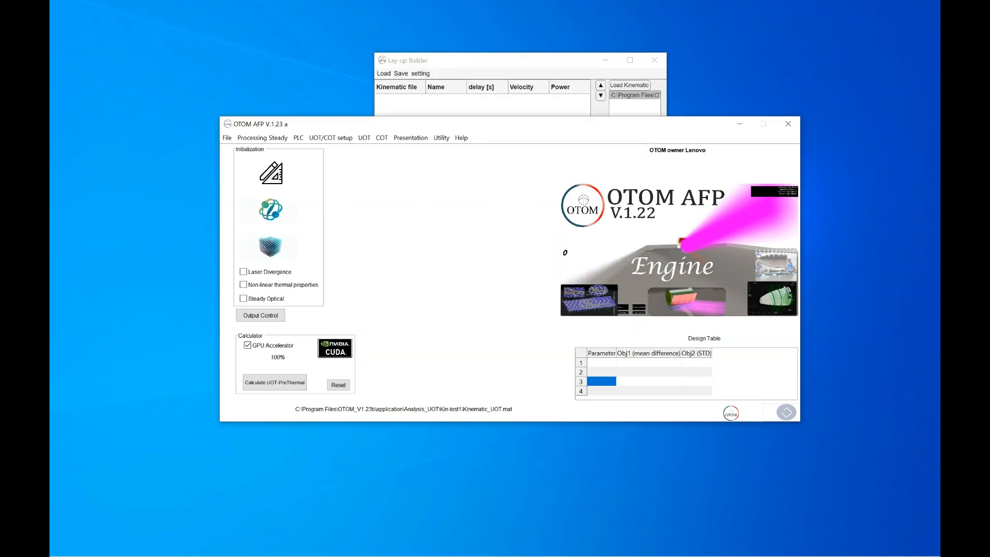
# Load the Kinematic_UOT file from the Test-Ex2 folder and add both kinematic files to the layup table as layers
pyautogui.click(515, 61)
pyautogui.click(629, 85)
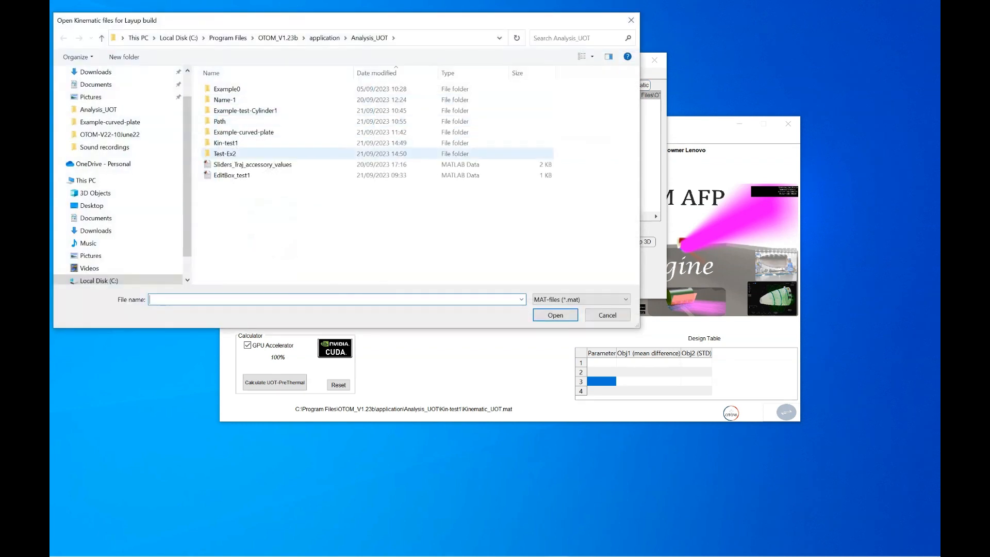
pyautogui.doubleClick(225, 154)
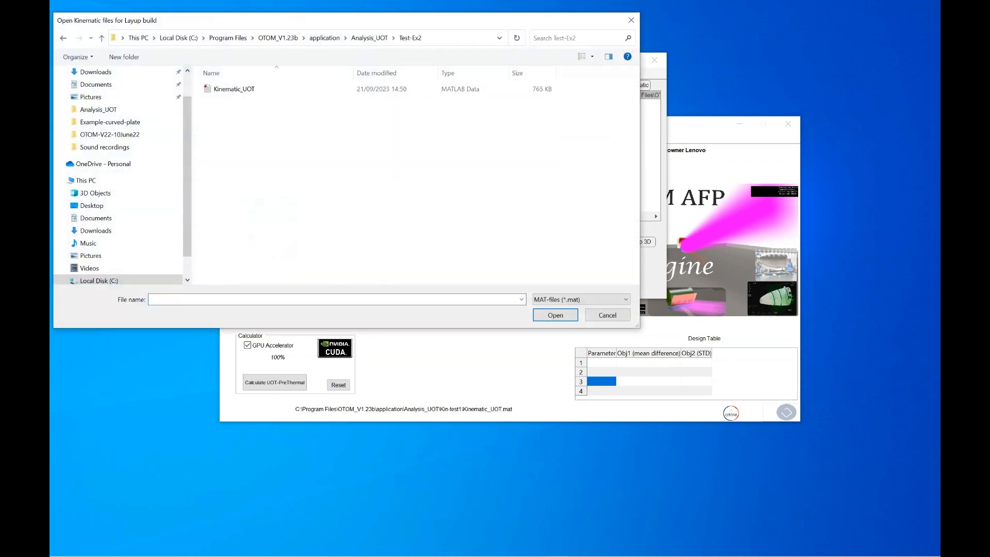
pyautogui.doubleClick(234, 89)
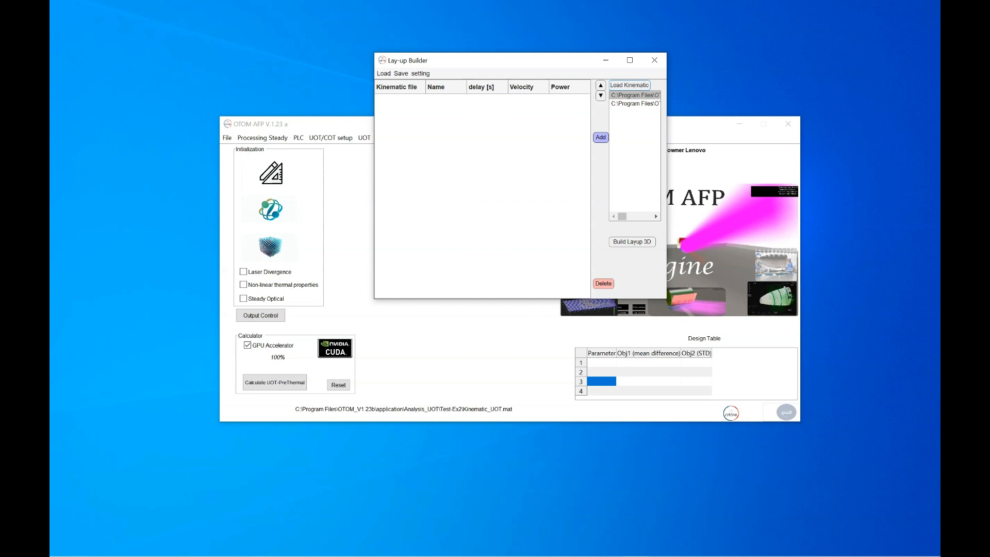
pyautogui.click(601, 137)
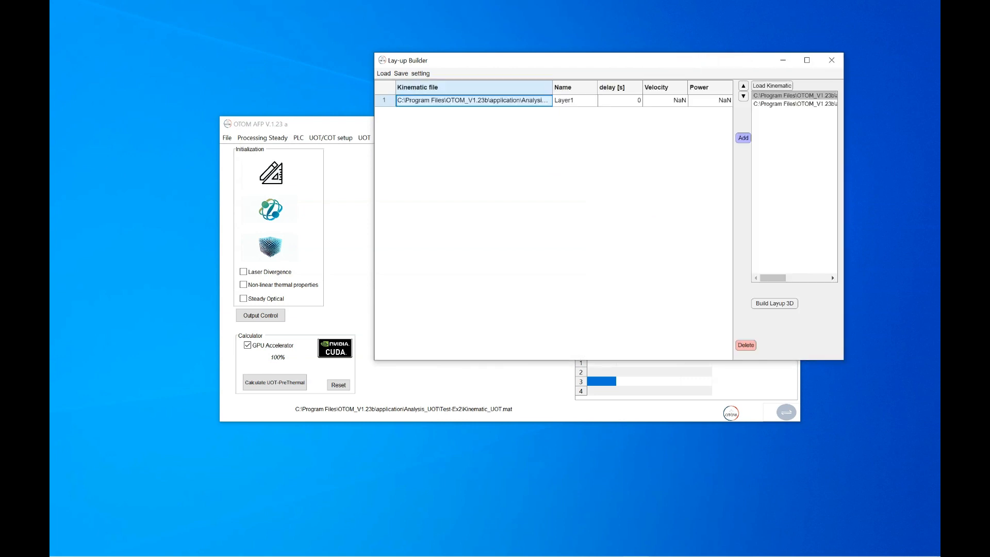
pyautogui.click(743, 138)
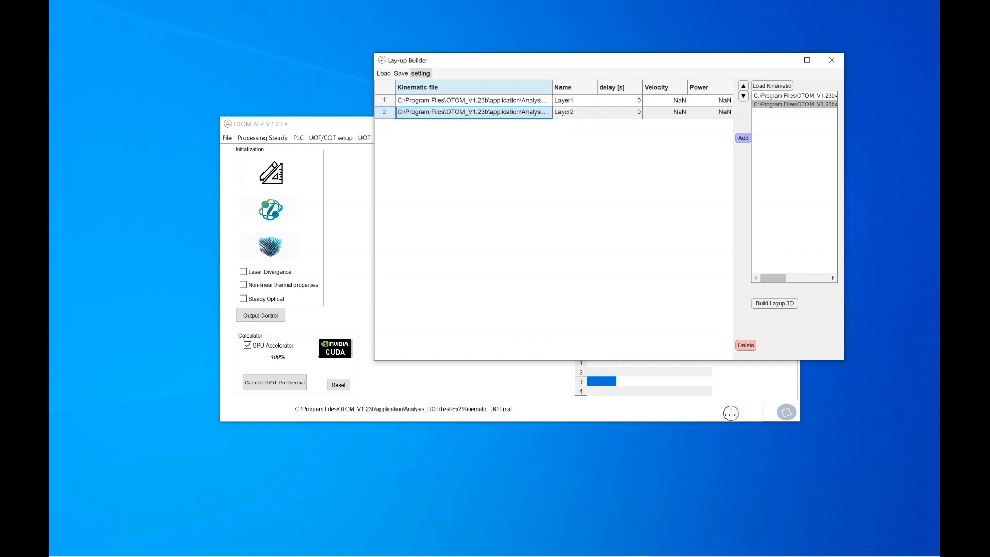
# Load the simple-plate STL file from the OTOM-V22-10June22 folder as the base tooling
pyautogui.click(383, 73)
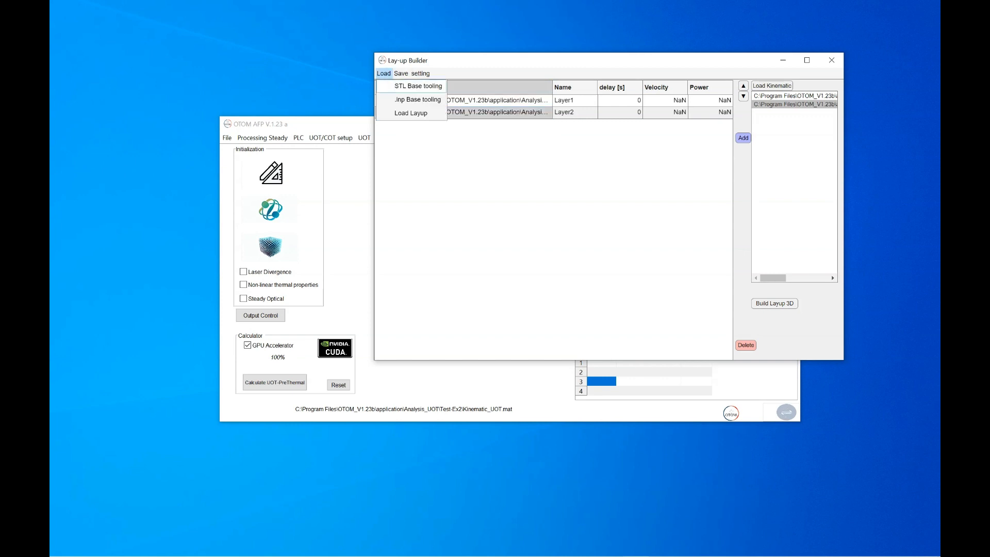
pyautogui.click(418, 85)
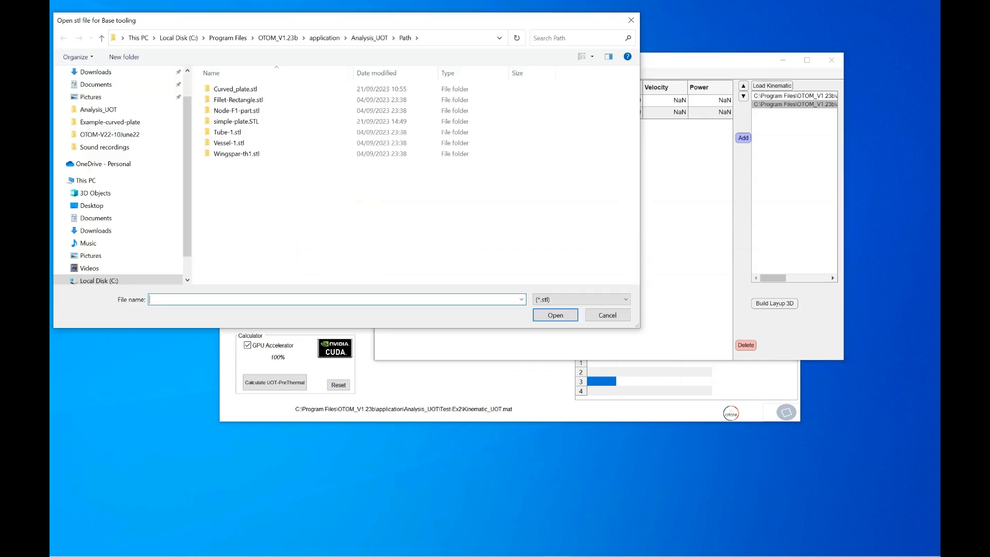
pyautogui.click(109, 134)
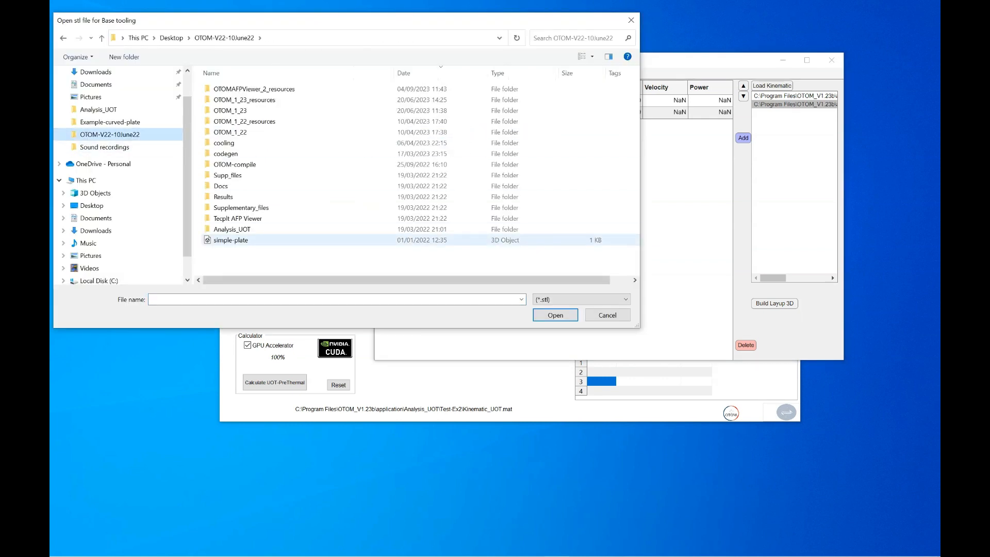
pyautogui.click(304, 240)
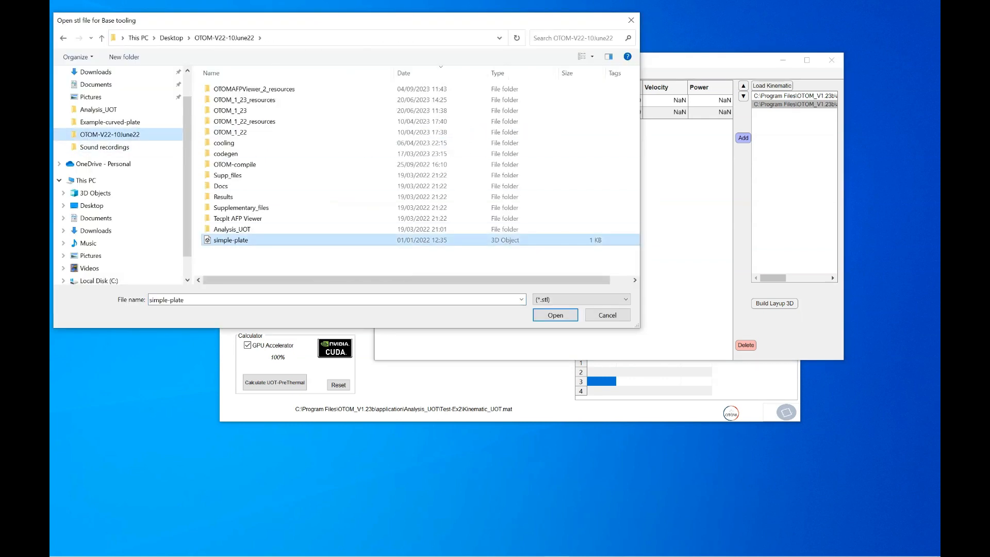
pyautogui.click(555, 315)
# Load simple-plate.inp as the base tooling mesh and check that both tooling files are marked as loaded
pyautogui.click(383, 73)
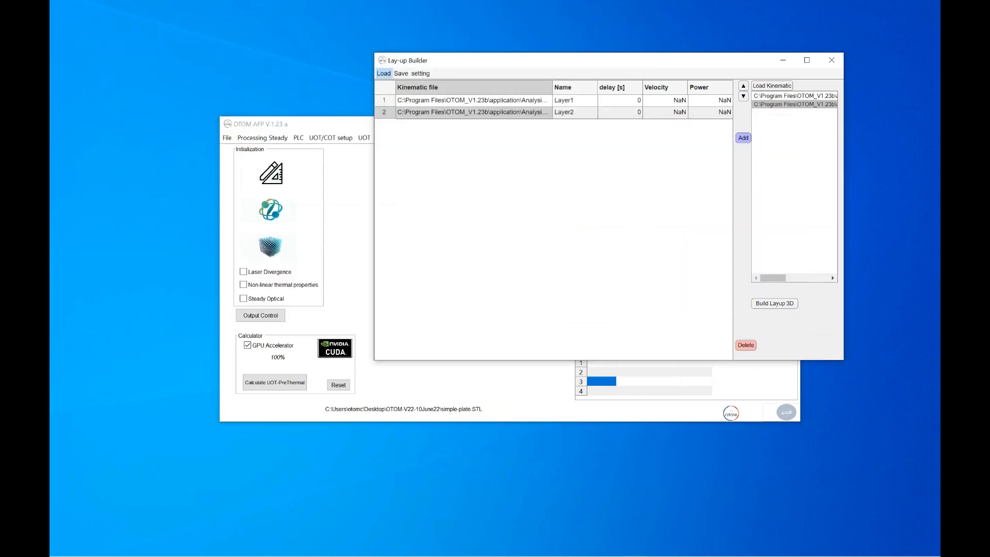
pyautogui.click(418, 100)
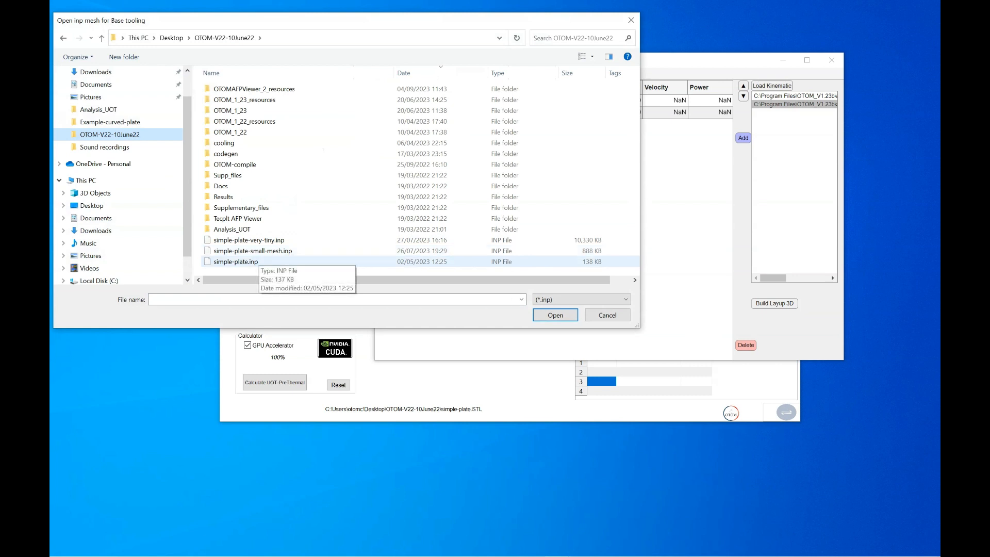
pyautogui.click(242, 262)
pyautogui.press('Return')
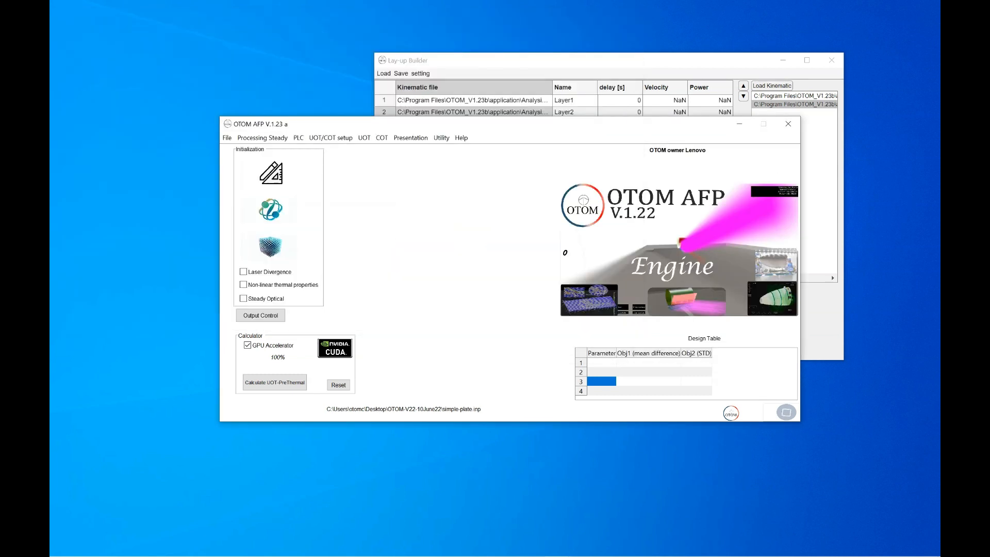
pyautogui.click(384, 73)
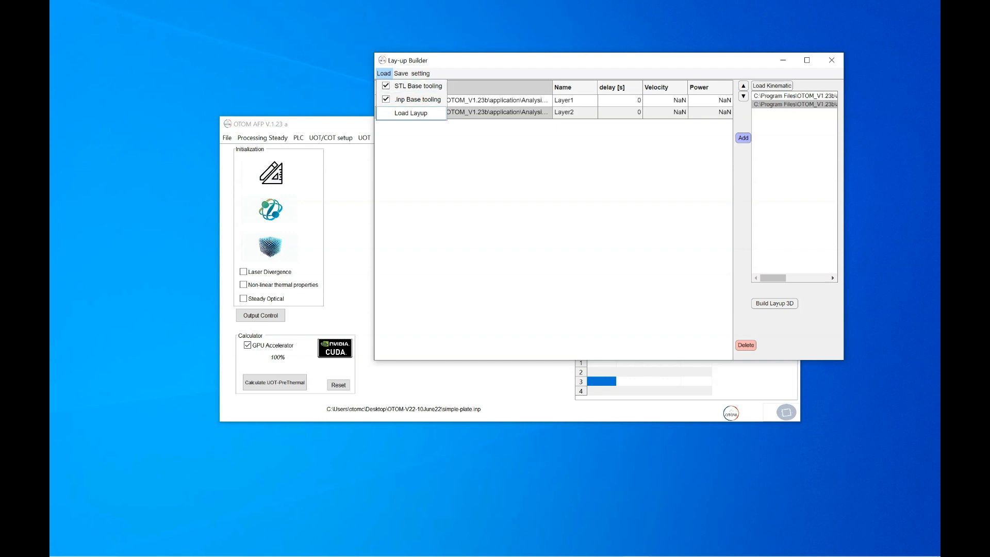
pyautogui.click(464, 155)
# Review the node top weights, element center weights and bulk curved factors in the mesh settings and accept them
pyautogui.click(421, 74)
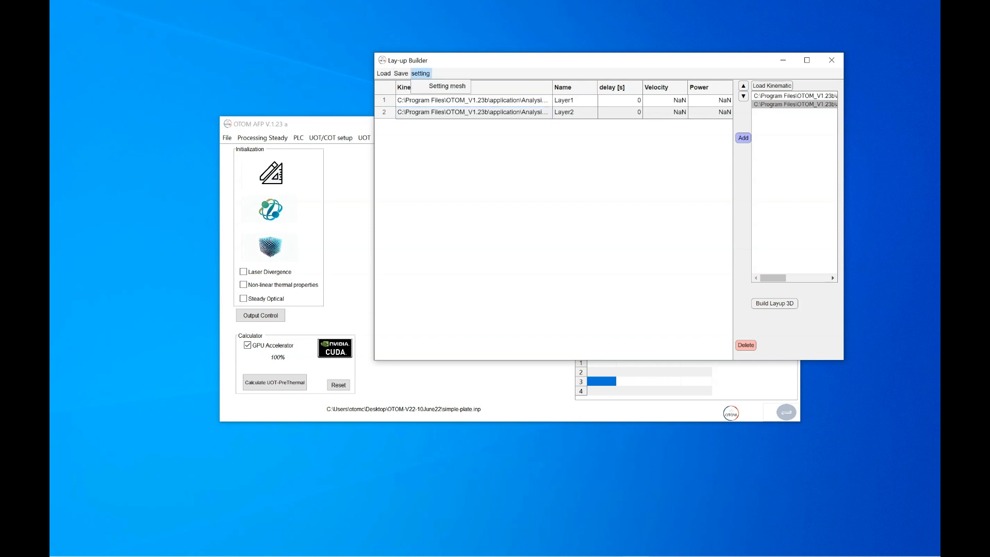
pyautogui.click(447, 86)
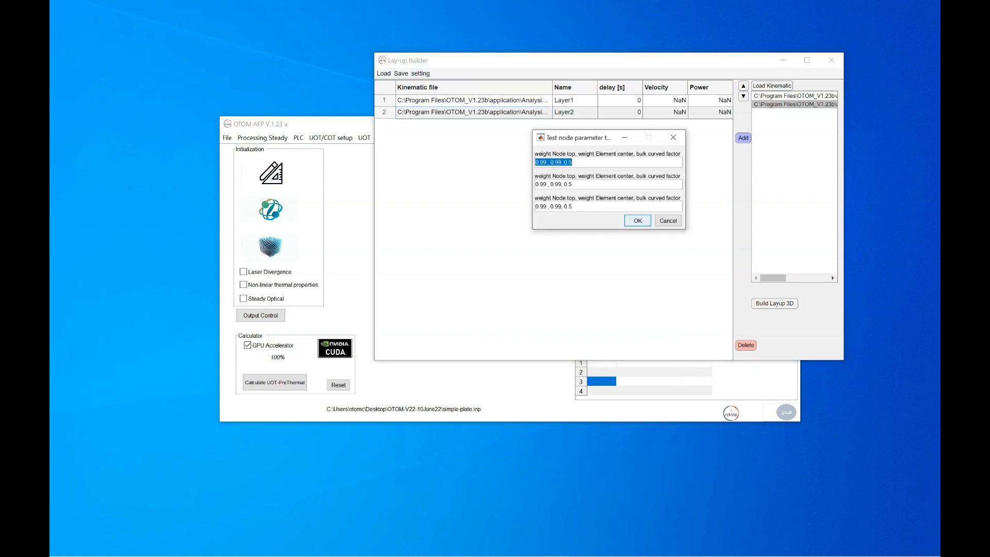
pyautogui.click(574, 184)
pyautogui.doubleClick(566, 184)
pyautogui.doubleClick(570, 184)
pyautogui.click(573, 207)
pyautogui.moveTo(573, 184); pyautogui.dragTo(562, 184)
pyautogui.press('Return')
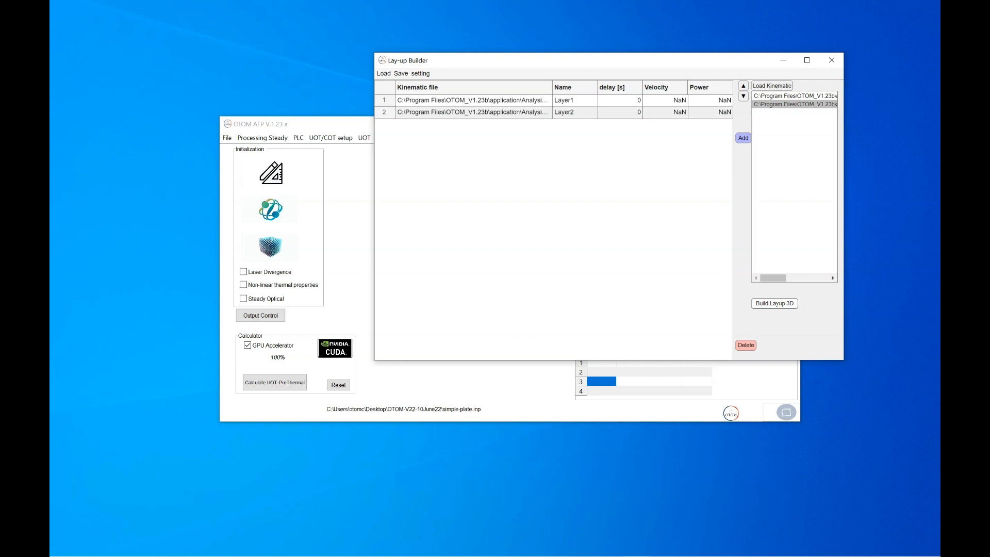
# Build the 3D layup from both layers and inspect the tapes on the plate up close
pyautogui.click(774, 303)
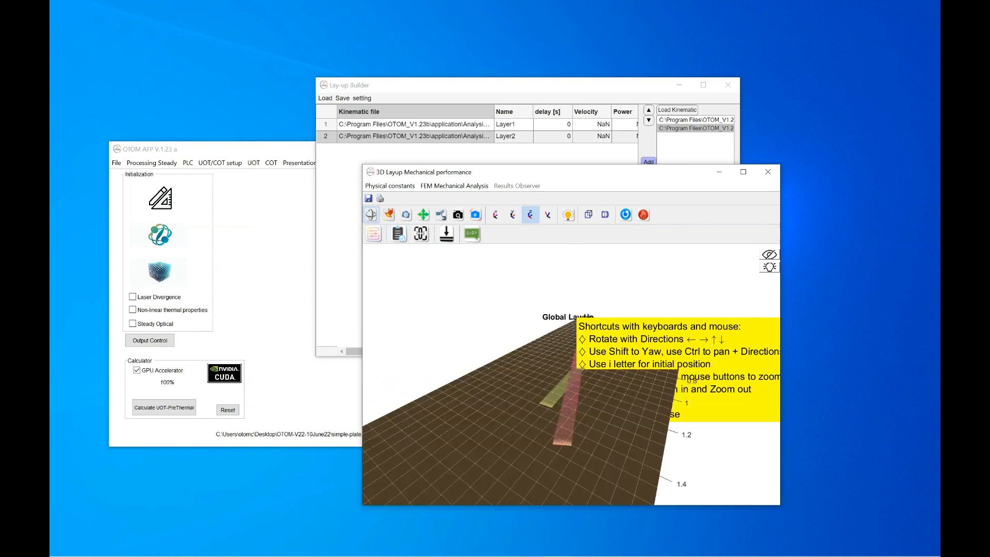
pyautogui.moveTo(572, 387)
pyautogui.mouseDown()
pyautogui.moveTo(601, 382)
pyautogui.moveTo(570, 391)
pyautogui.moveTo(516, 383)
pyautogui.moveTo(476, 399)
pyautogui.moveTo(434, 392)
pyautogui.moveTo(479, 408)
pyautogui.moveTo(568, 396)
pyautogui.moveTo(556, 361)
pyautogui.moveTo(568, 339)
pyautogui.moveTo(526, 361)
pyautogui.moveTo(567, 386)
pyautogui.mouseUp()
pyautogui.click(458, 214)
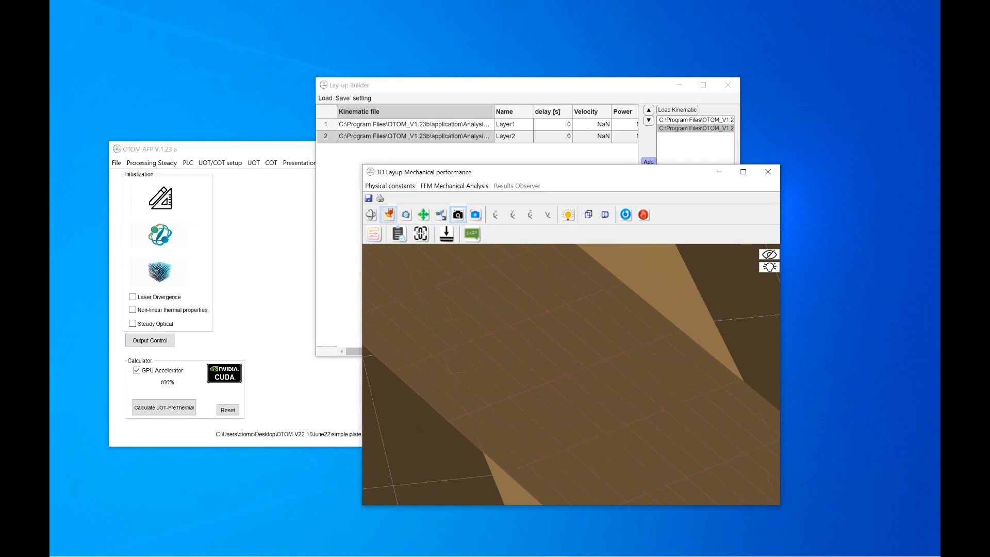
# Examine the plate and both crossing tapes in the 3D layup from several viewpoints, and look over the physical constants options
pyautogui.click(388, 215)
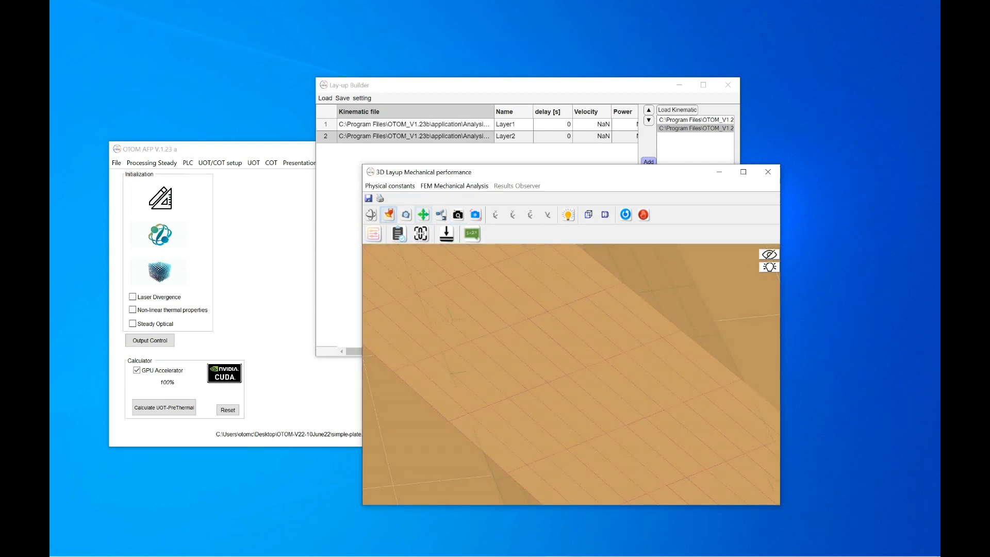
pyautogui.click(424, 215)
pyautogui.moveTo(526, 330); pyautogui.dragTo(583, 413)
pyautogui.moveTo(557, 330); pyautogui.dragTo(624, 479)
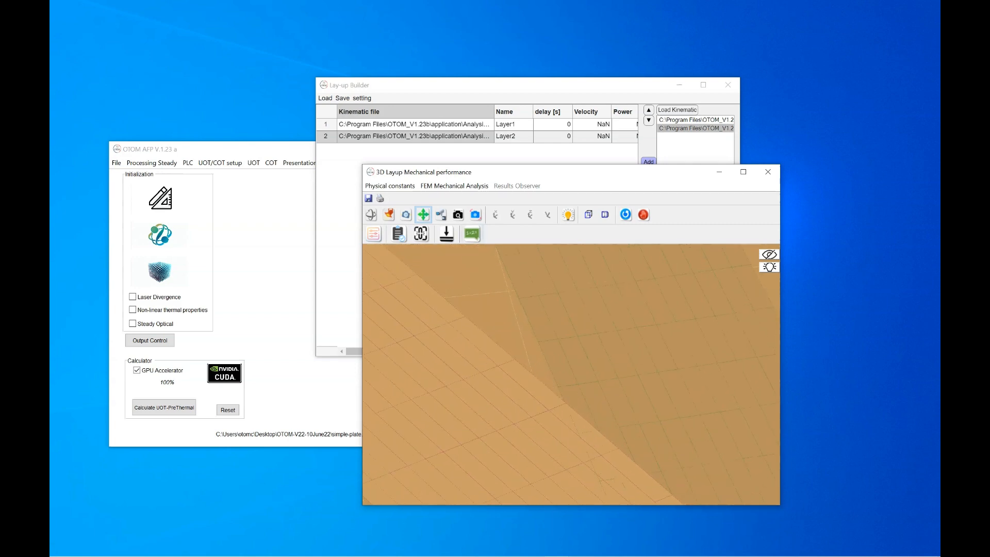
pyautogui.click(458, 215)
pyautogui.moveTo(557, 351); pyautogui.dragTo(556, 472)
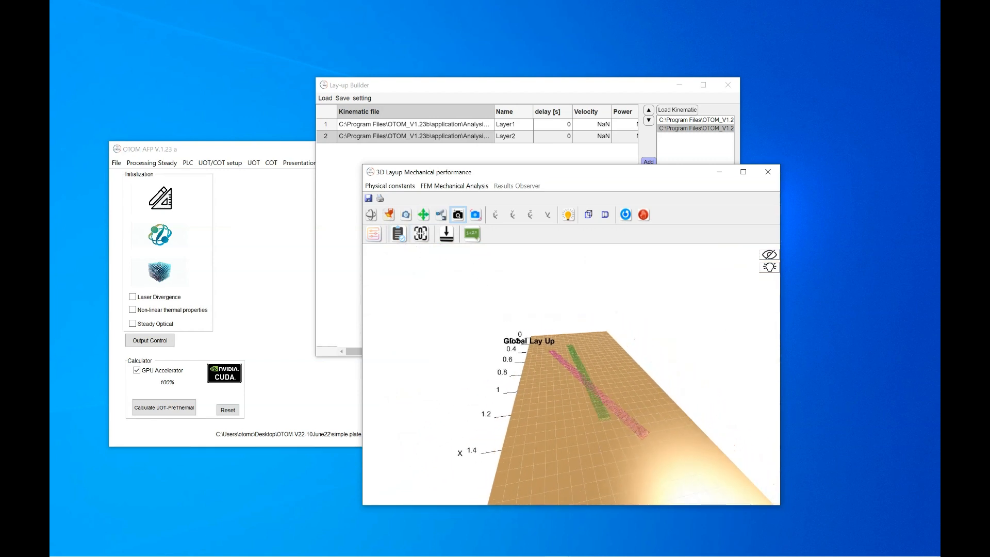
pyautogui.click(424, 215)
pyautogui.moveTo(557, 402); pyautogui.dragTo(564, 356)
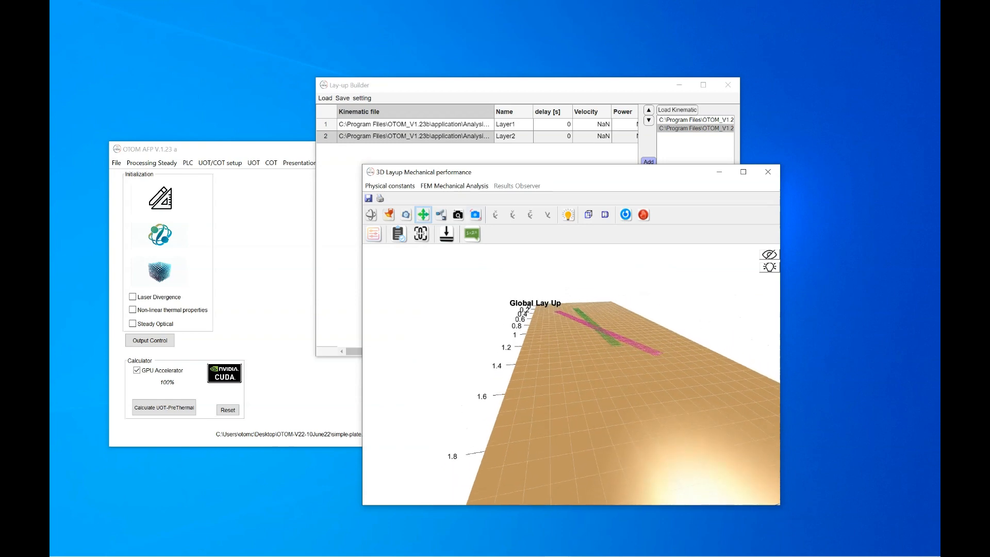
pyautogui.click(371, 214)
pyautogui.moveTo(583, 402); pyautogui.dragTo(459, 429)
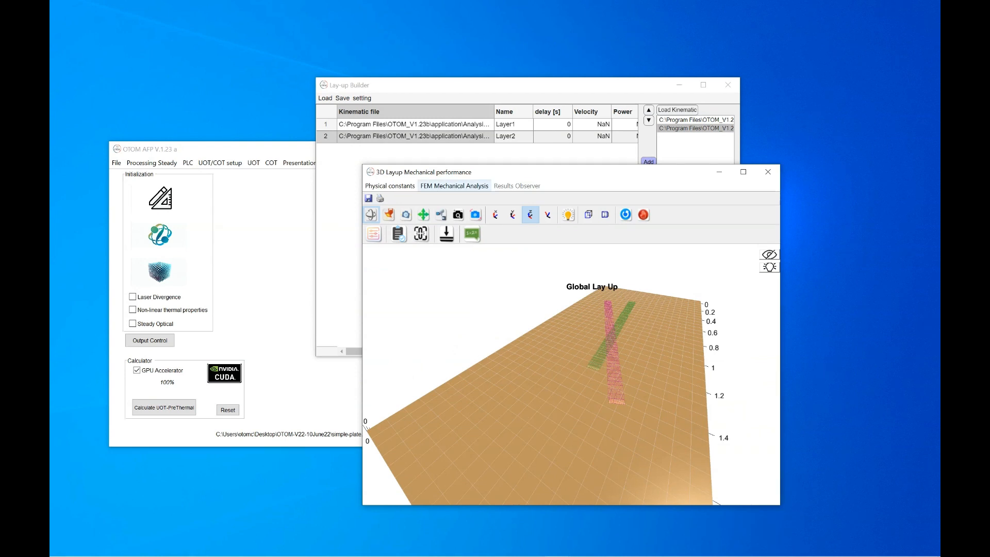
pyautogui.click(390, 187)
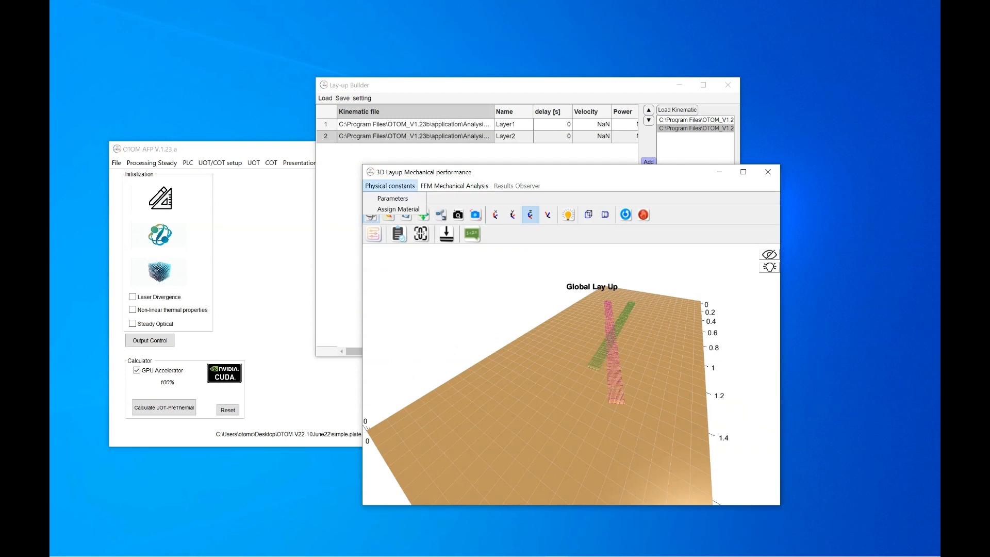
pyautogui.click(453, 186)
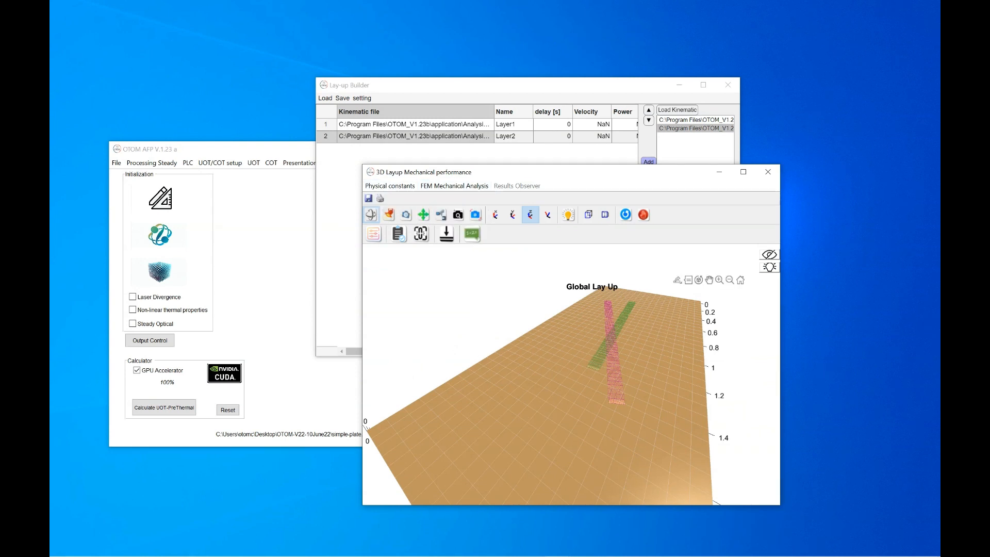
# Check the surface visibility settings by hiding and restoring the base tooling and Layer1
pyautogui.click(768, 255)
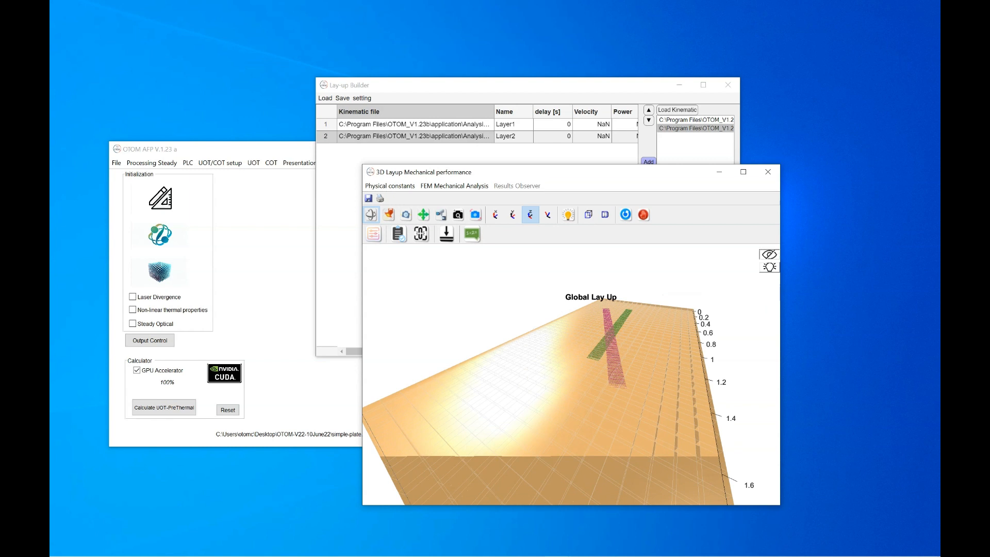
pyautogui.click(167, 312)
pyautogui.click(167, 312)
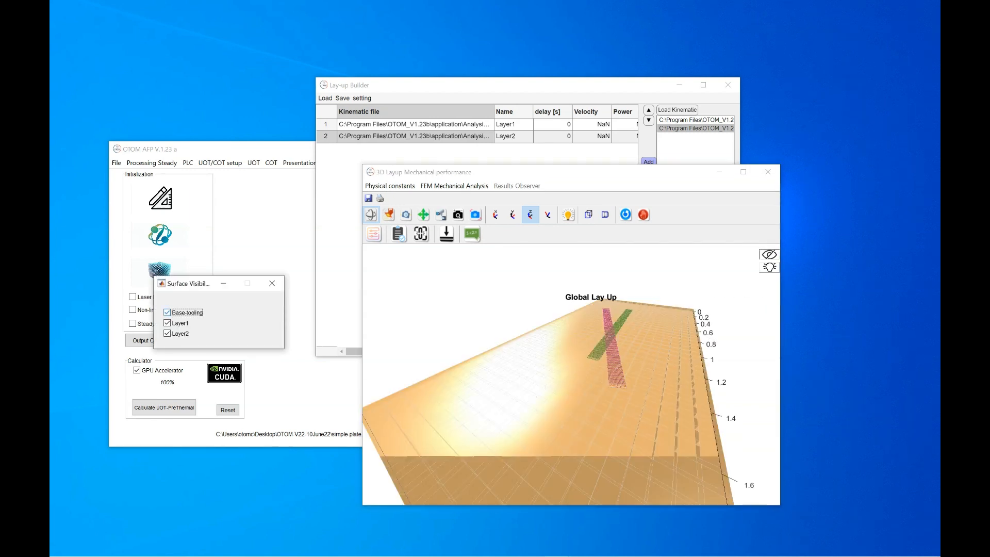
pyautogui.click(167, 323)
pyautogui.click(167, 323)
pyautogui.click(272, 283)
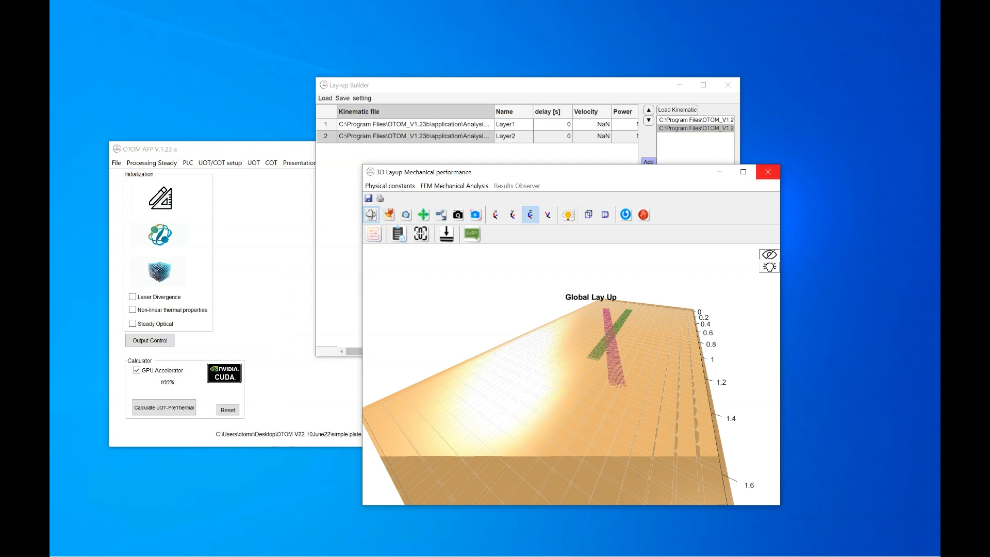
# Close the 3D layup and save the layup table and kinematic list as Lay-up-simple-test in the Analysis_UOT folder
pyautogui.click(768, 172)
pyautogui.click(342, 98)
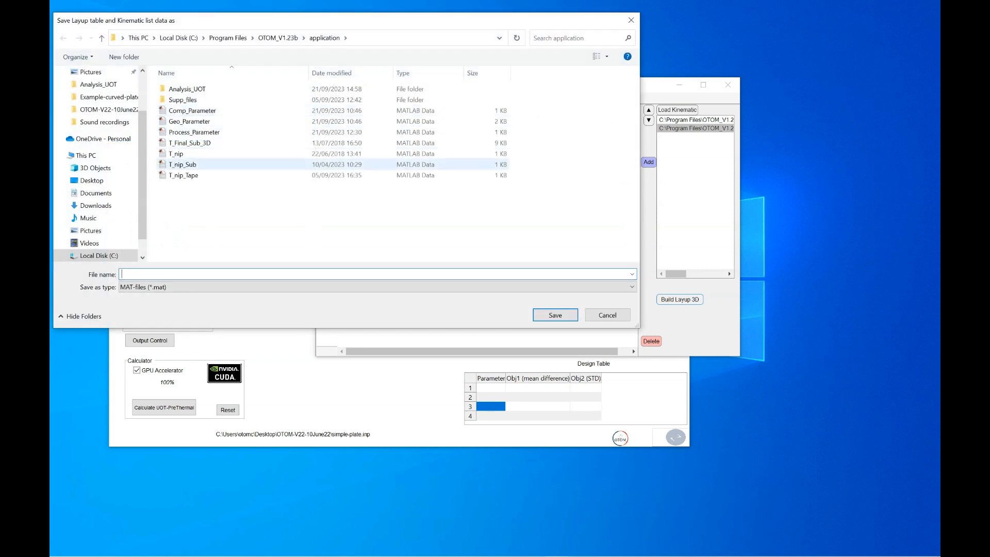
pyautogui.doubleClick(187, 89)
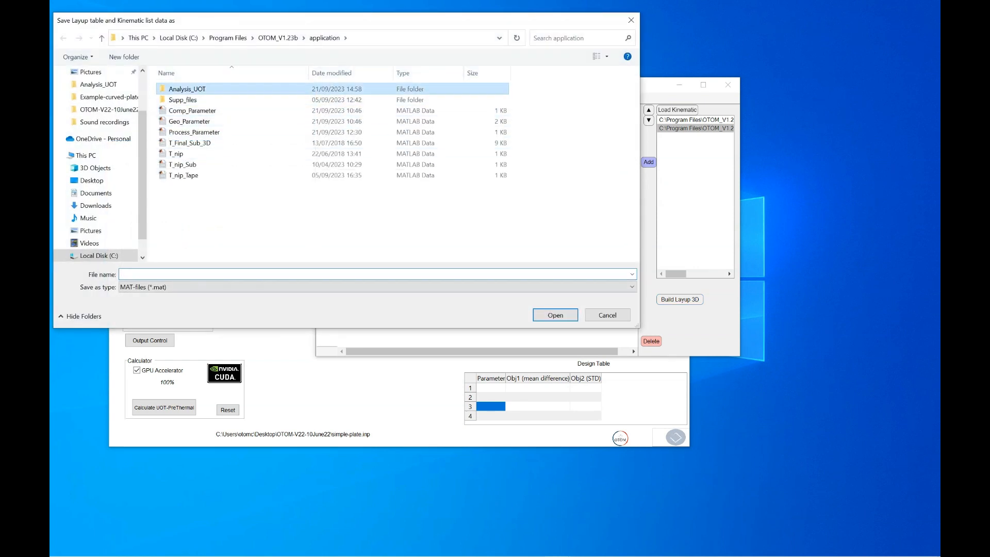
pyautogui.write('La')
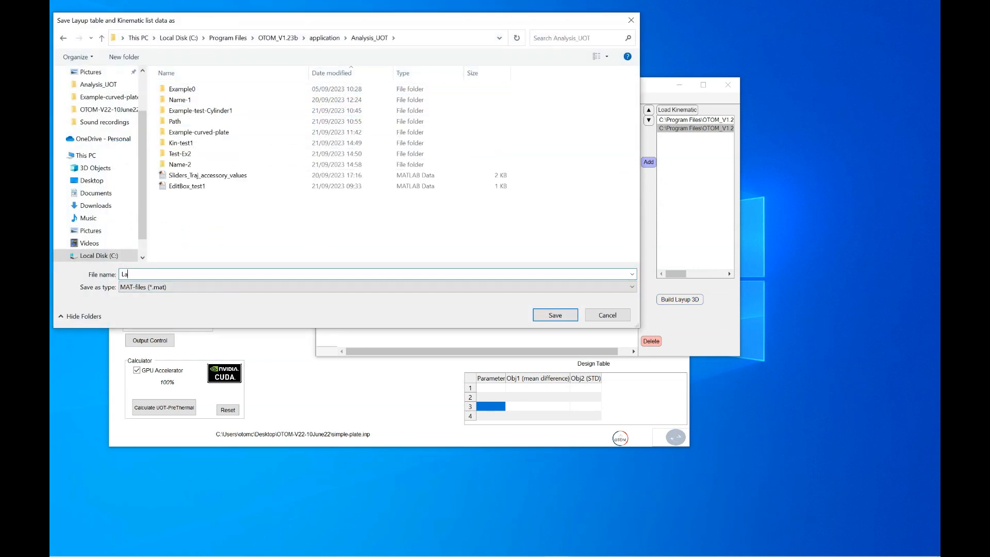
pyautogui.write('y-up-simple-ytes')
pyautogui.press('BackSpace')
pyautogui.press('BackSpace')
pyautogui.press('BackSpace')
pyautogui.press('BackSpace')
pyautogui.write('test')
pyautogui.press('Return')
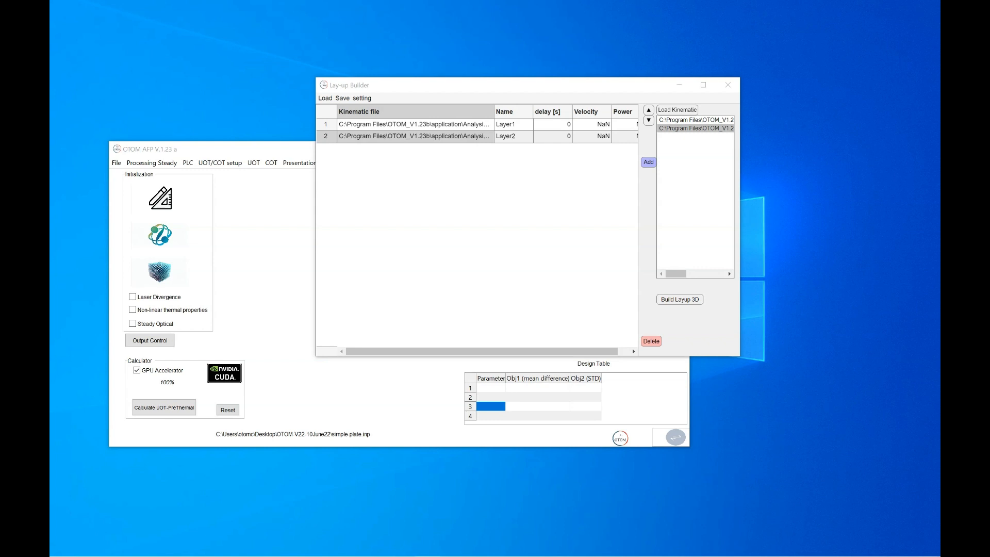
# Open the UOT\COT initialization with 1 tooling segment
pyautogui.click(235, 149)
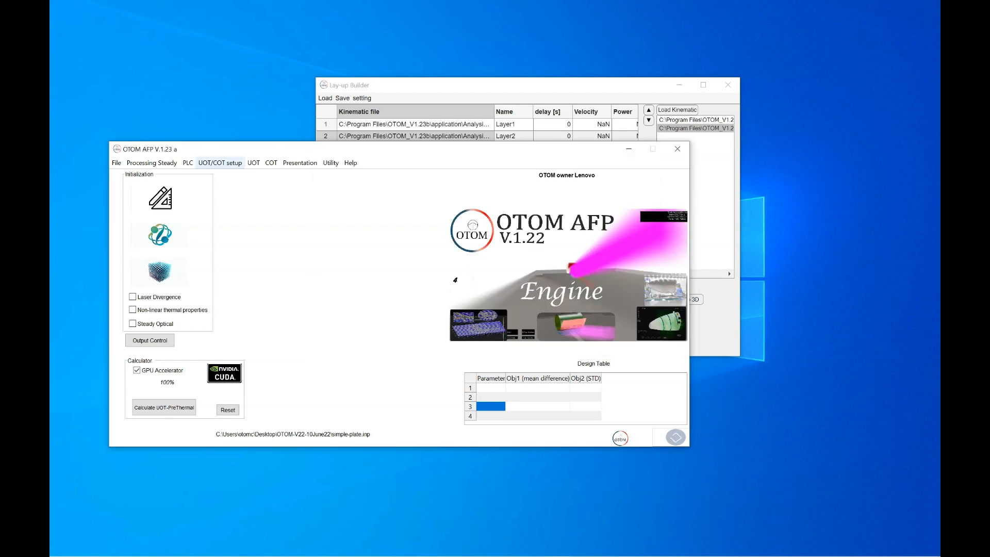
pyautogui.click(220, 163)
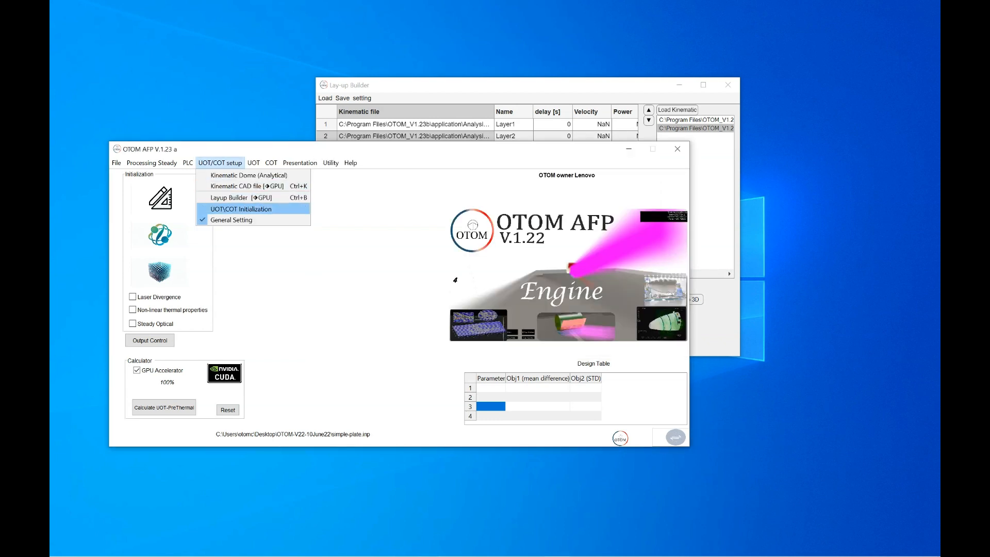
pyautogui.click(241, 208)
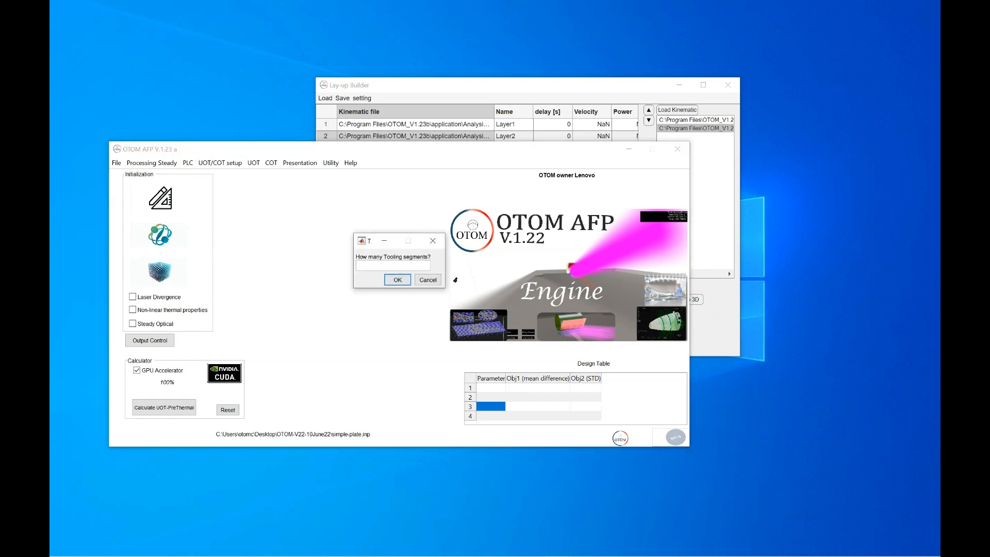
pyautogui.write('1')
pyautogui.press('Return')
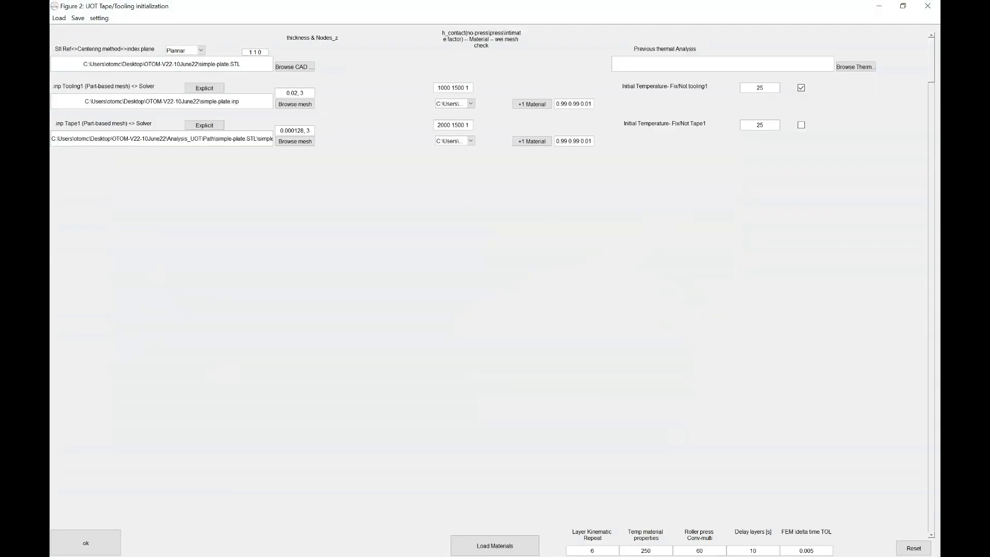
# Load the layup data from Lay-up-simple-test in the Analysis_UOT folder and review the tooling and tape file paths
pyautogui.click(59, 18)
pyautogui.click(78, 29)
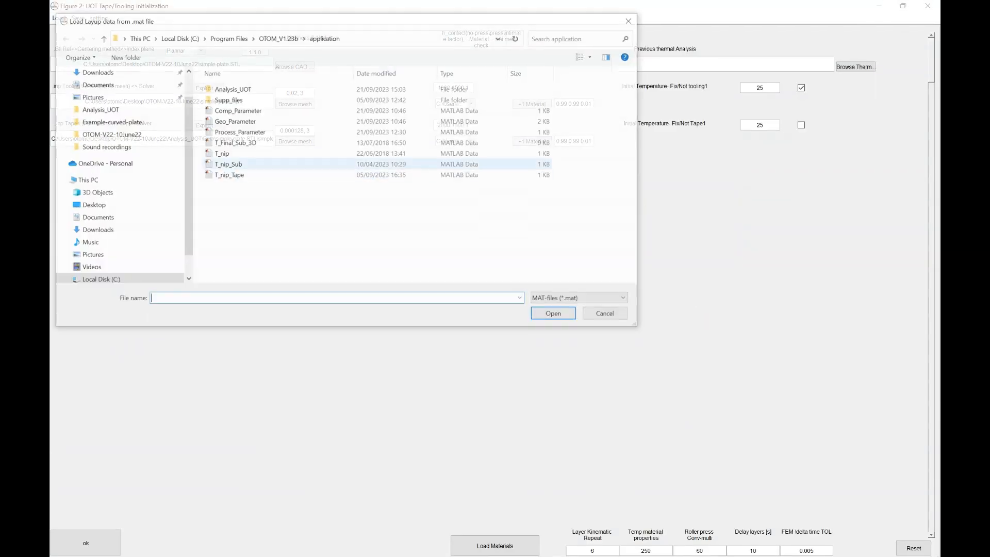
pyautogui.doubleClick(232, 89)
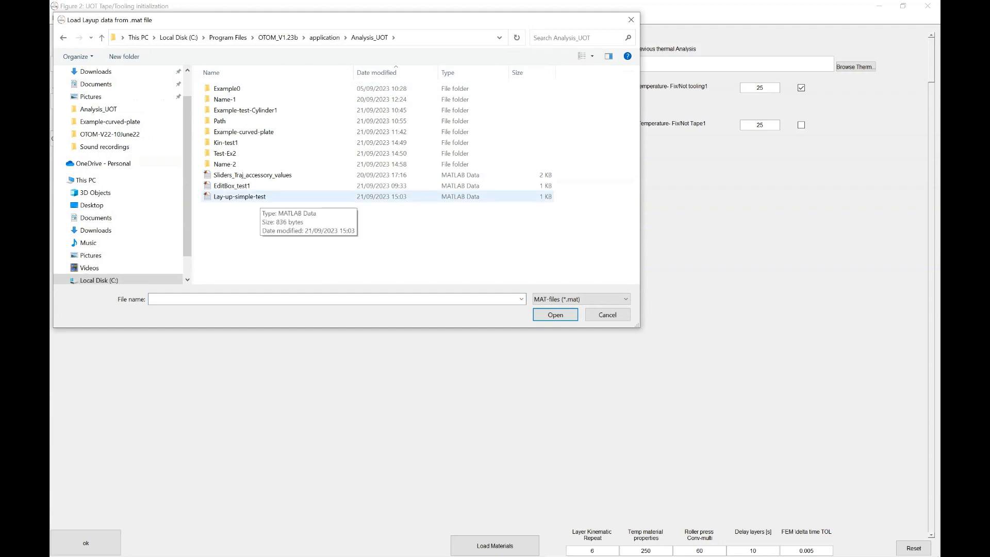
pyautogui.doubleClick(240, 196)
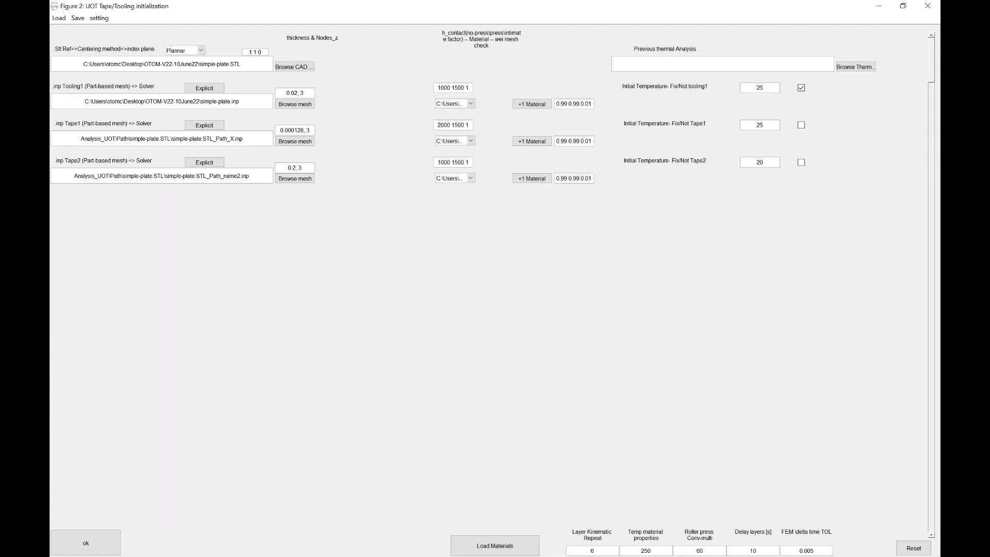
pyautogui.moveTo(241, 102); pyautogui.dragTo(230, 101)
pyautogui.moveTo(241, 64); pyautogui.dragTo(208, 63)
pyautogui.moveTo(244, 138); pyautogui.dragTo(219, 138)
# Assign the materials PEEK-CP1500 to Tape2, Kapton-k0.12 to Tape1 and Steel to Tooling1
pyautogui.click(470, 178)
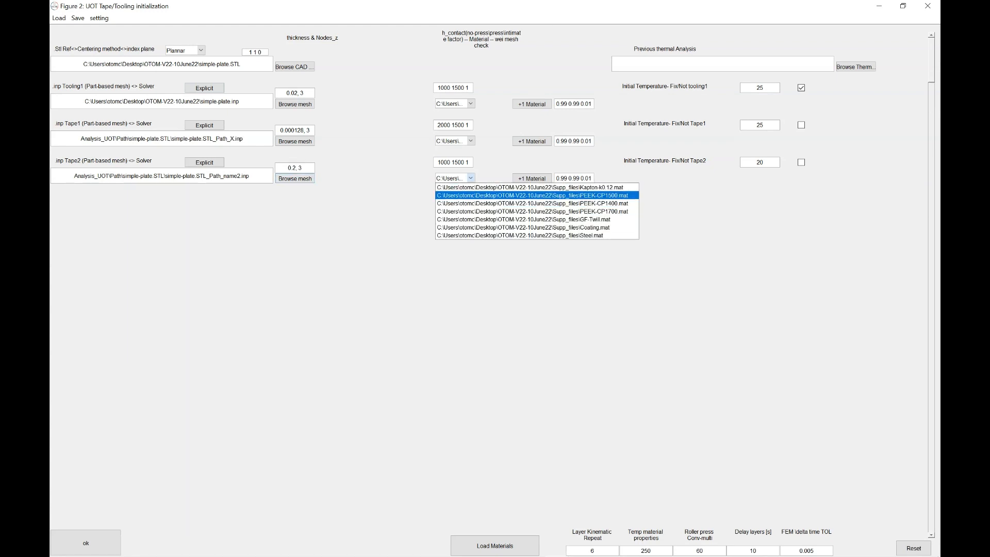
pyautogui.click(505, 195)
pyautogui.click(470, 140)
pyautogui.click(498, 157)
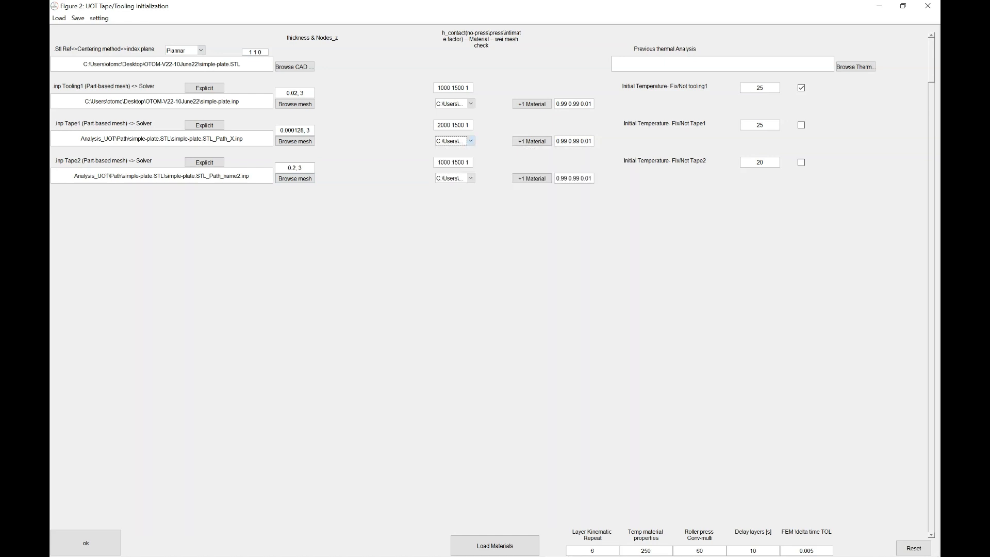
pyautogui.click(471, 140)
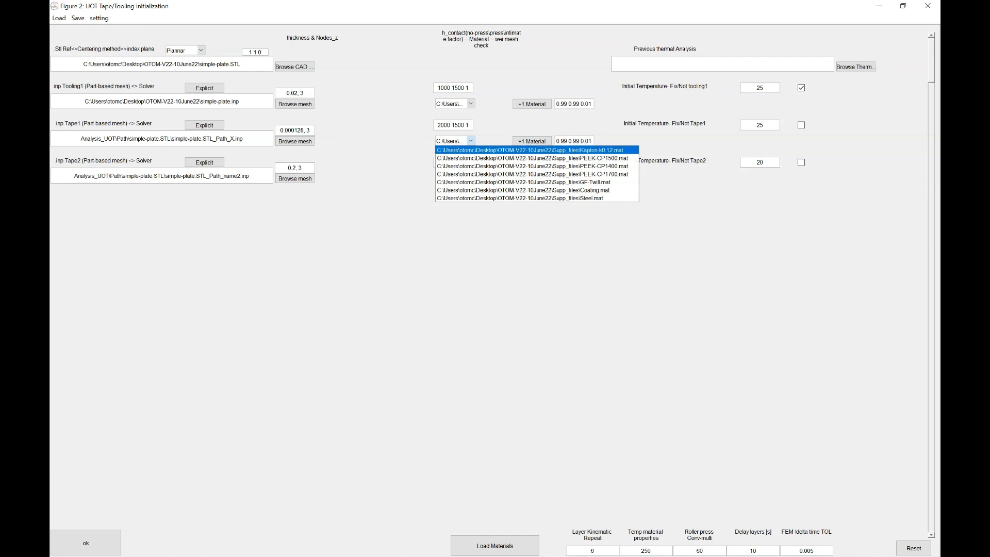
pyautogui.click(472, 150)
pyautogui.click(471, 103)
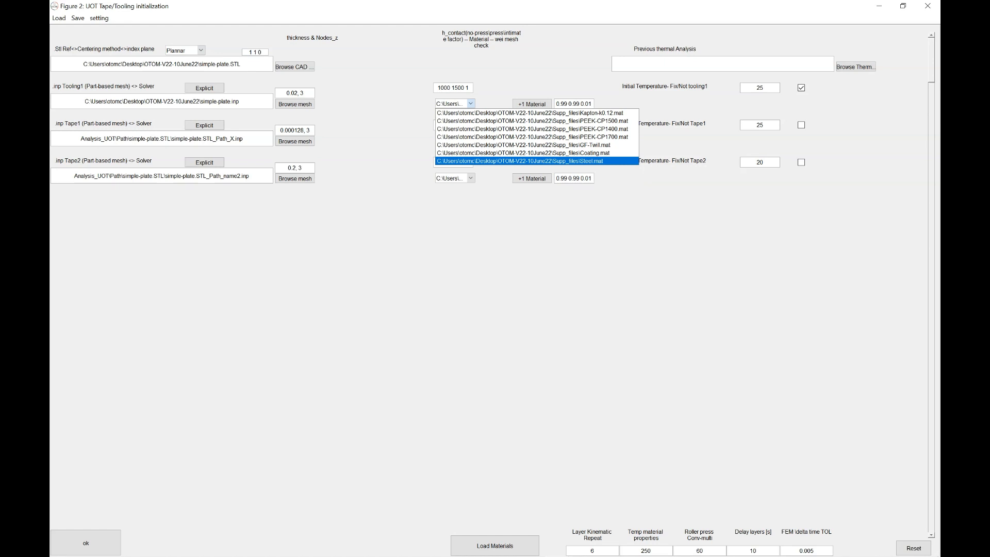
pyautogui.click(520, 161)
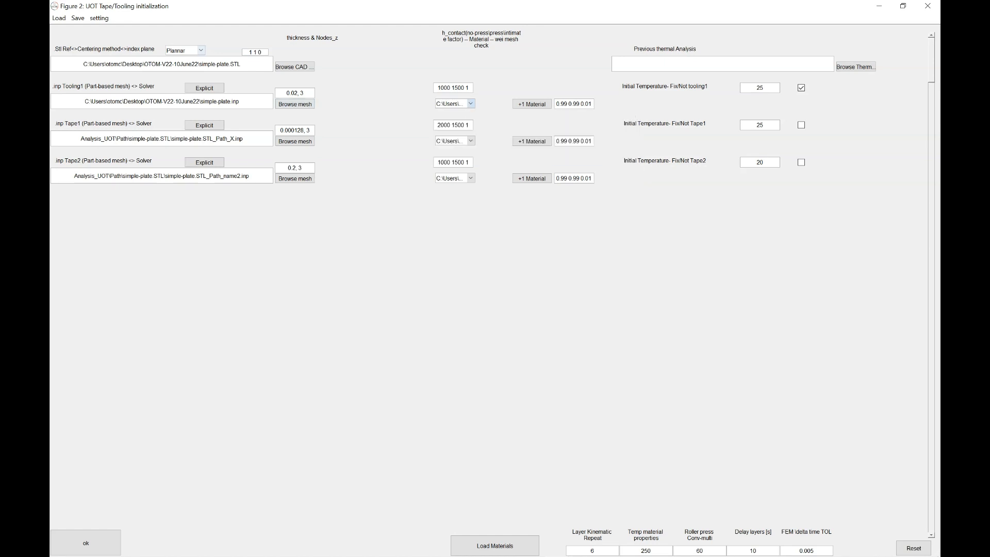
# Set the number of toolings to 4 and check the mesh file paths of Tooling2 and Tooling3
pyautogui.click(99, 18)
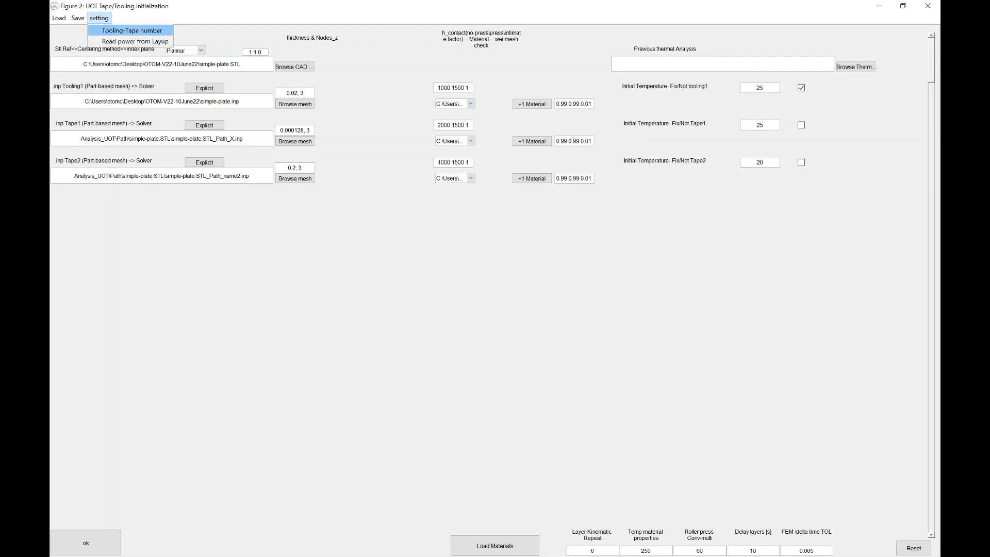
pyautogui.click(132, 31)
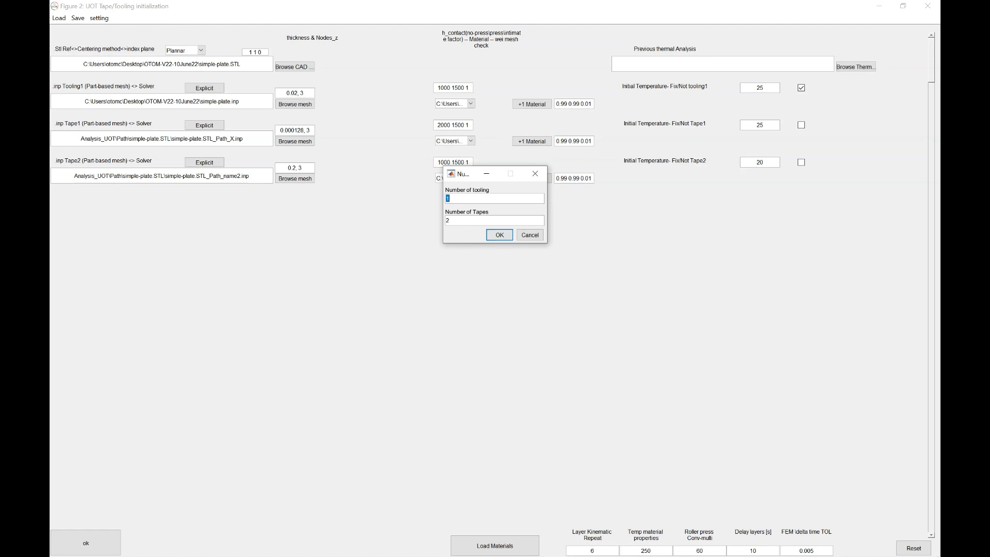
pyautogui.write('4')
pyautogui.press('Return')
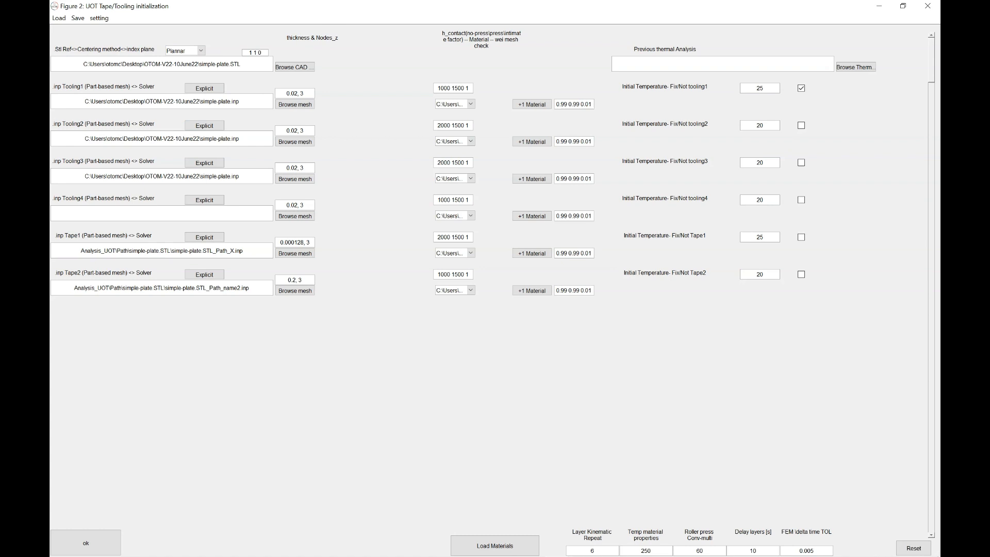
pyautogui.moveTo(240, 176); pyautogui.dragTo(83, 176)
pyautogui.click(238, 138)
pyautogui.moveTo(240, 139); pyautogui.dragTo(83, 139)
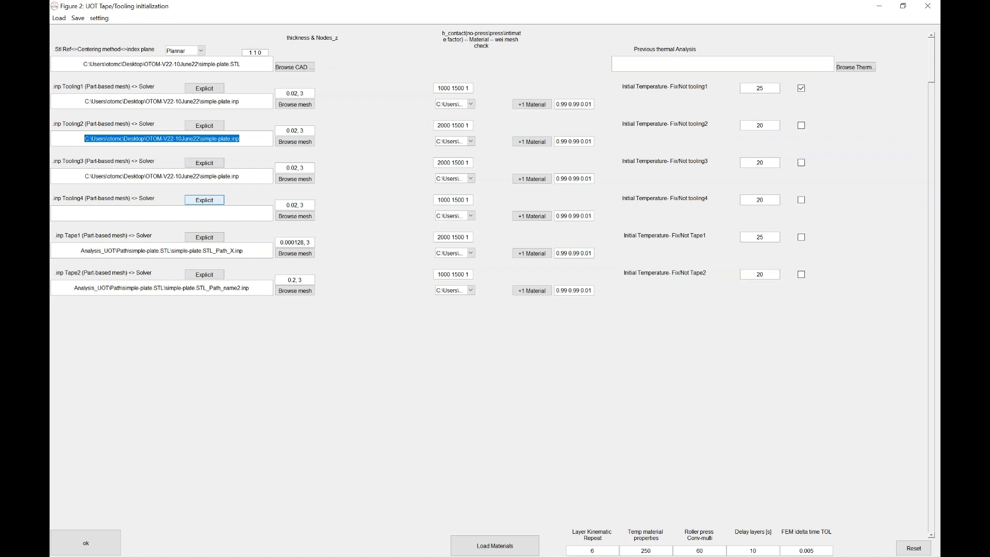
# Set the number of toolings back to 1, keeping 2 tapes
pyautogui.click(99, 18)
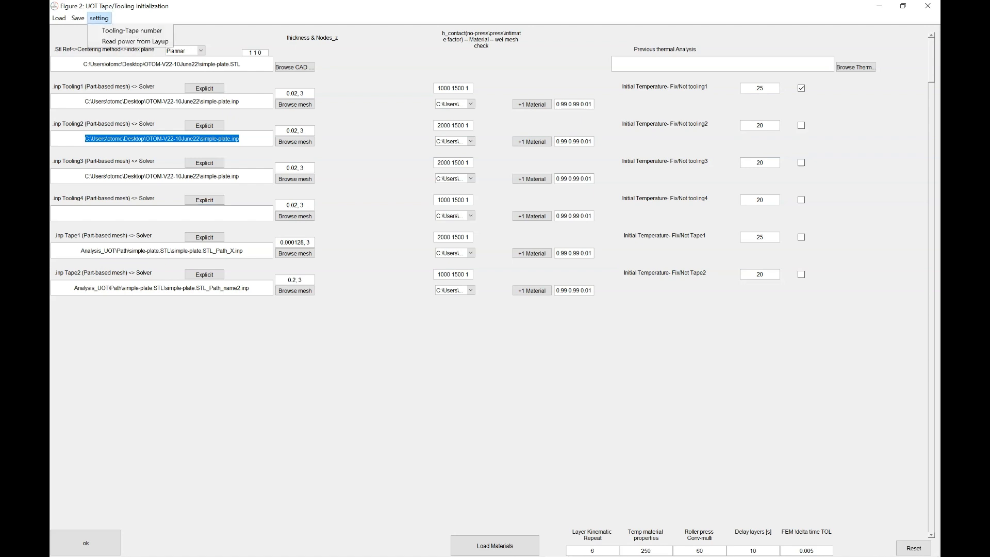
pyautogui.click(131, 41)
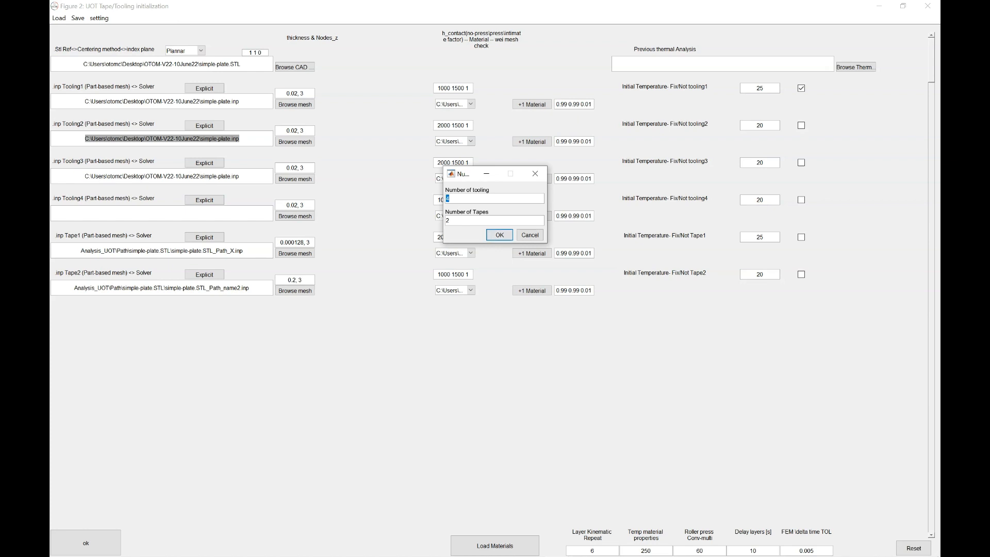
pyautogui.write('1')
pyautogui.press('Return')
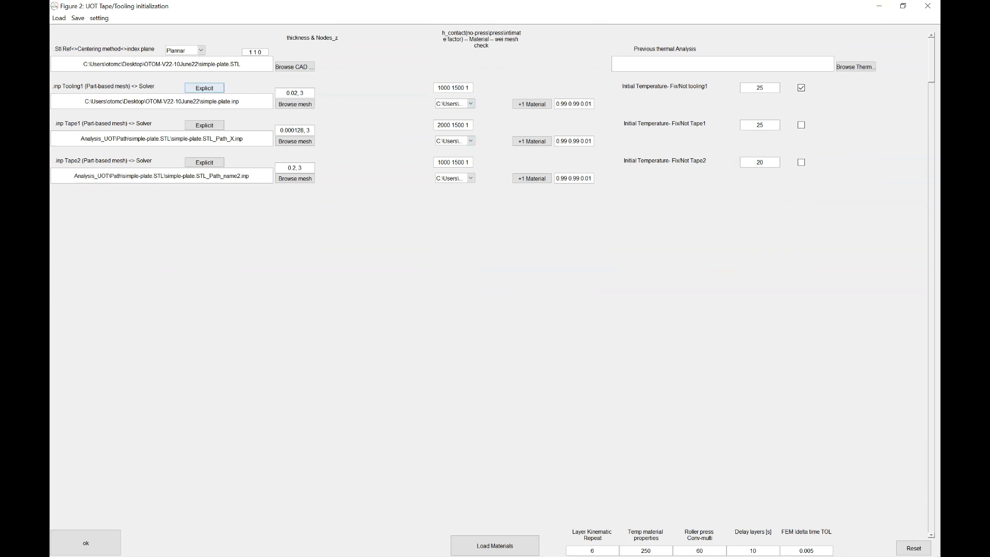
# Switch the Tape1 and Tooling1 solvers to implicit and back to explicit
pyautogui.doubleClick(204, 125)
pyautogui.click(205, 88)
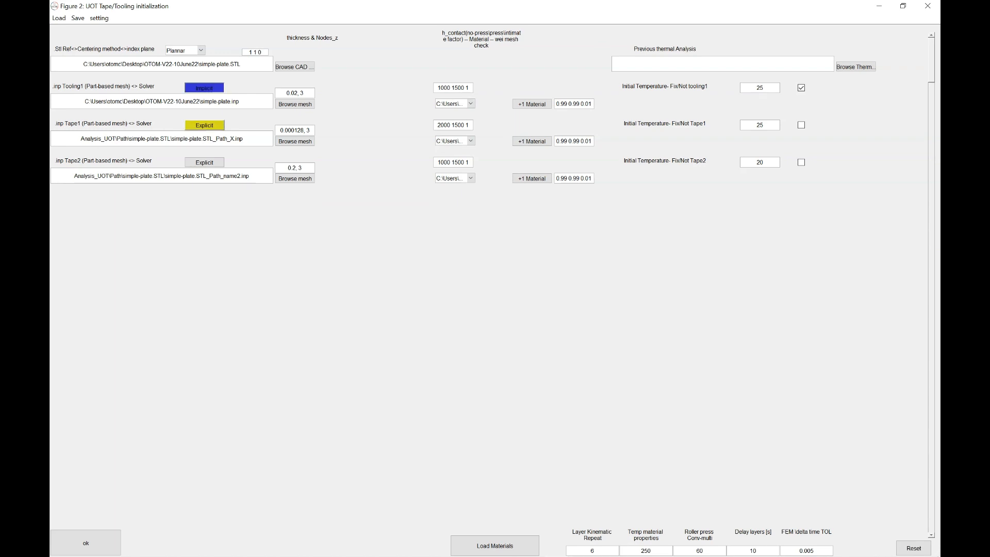
pyautogui.click(204, 88)
# Examine the STL centering methods, keeping Plannar, plus Tape1's contact coefficients and the load and save options for the initialization
pyautogui.click(201, 50)
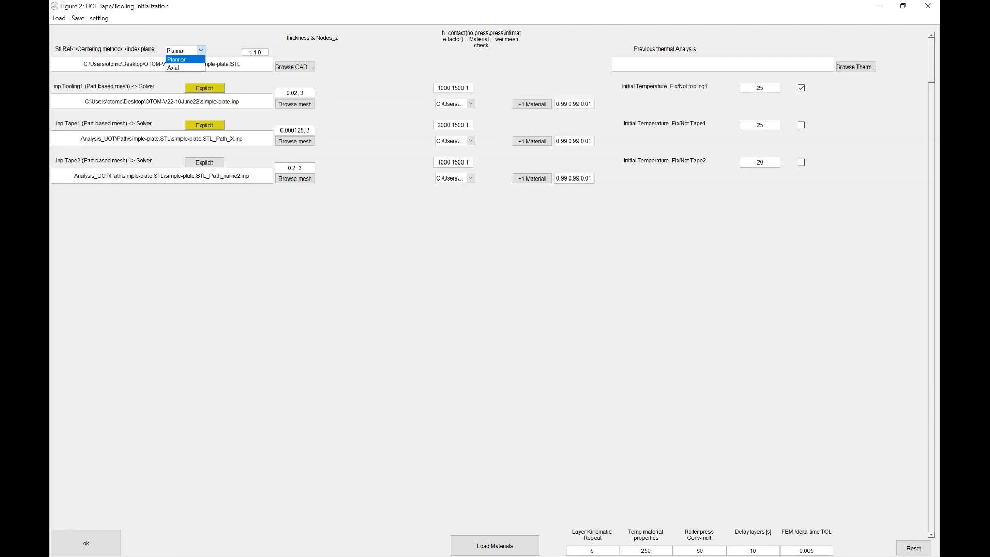
pyautogui.click(185, 59)
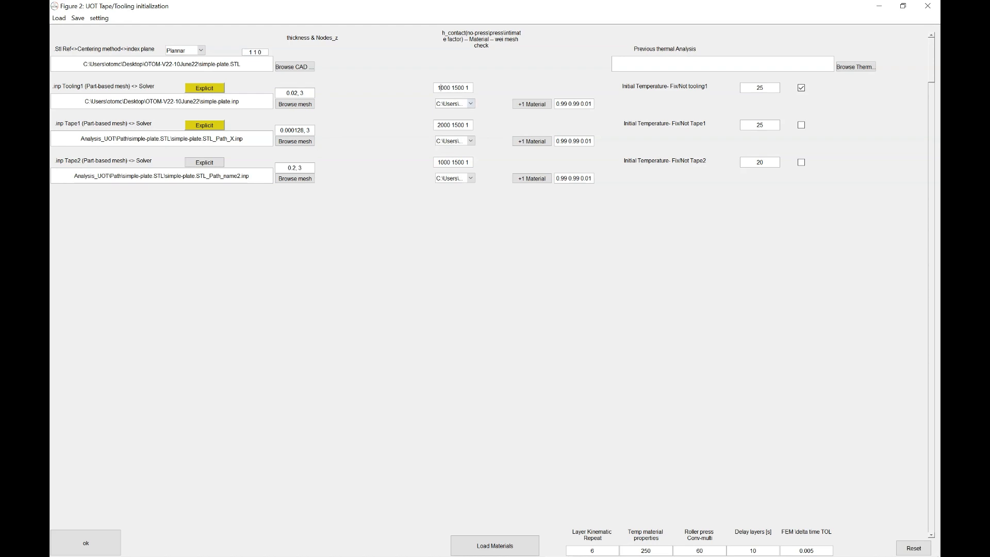
pyautogui.moveTo(438, 125); pyautogui.dragTo(451, 125)
pyautogui.click(453, 125)
pyautogui.click(454, 125)
pyautogui.click(59, 18)
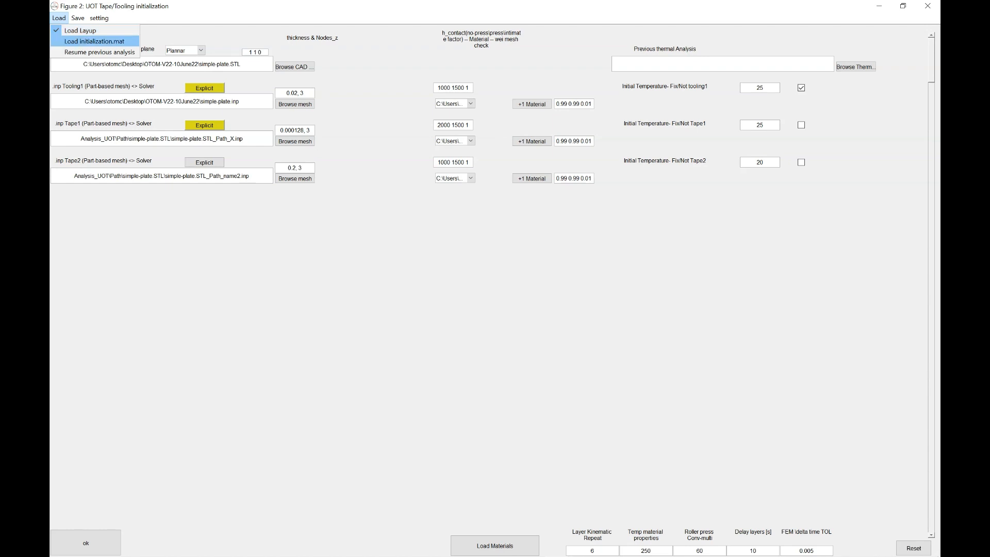
pyautogui.moveTo(77, 19)
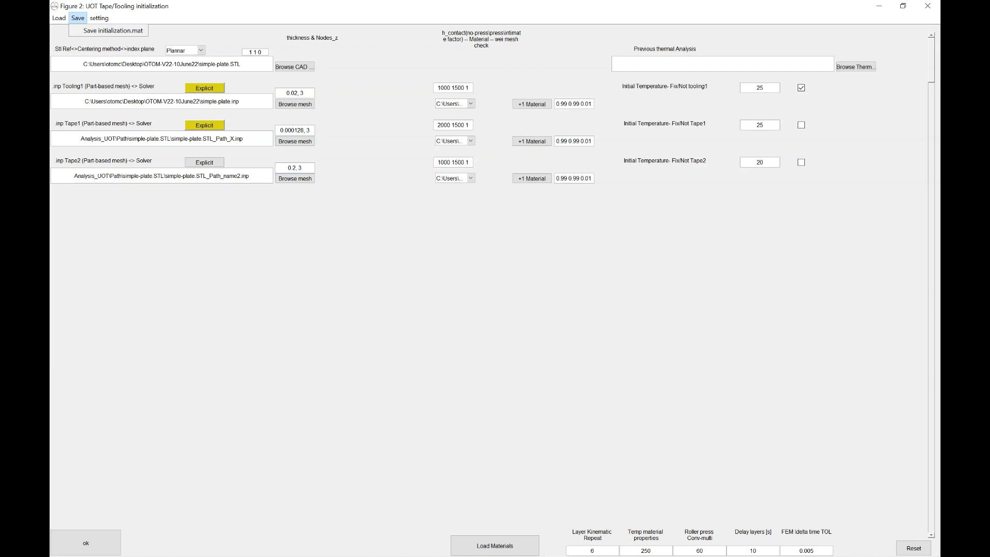
pyautogui.click(205, 163)
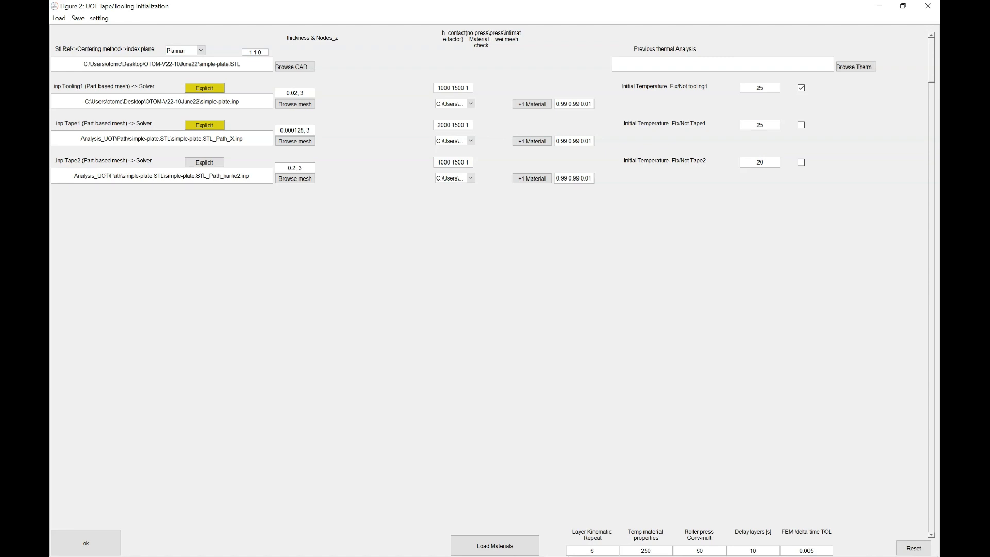
# In the Lay-up Builder, set the delay to 10 s for Layer1 and 20 s for Layer2
pyautogui.moveTo(613, 6); pyautogui.dragTo(533, 203)
pyautogui.click(526, 85)
pyautogui.click(552, 125)
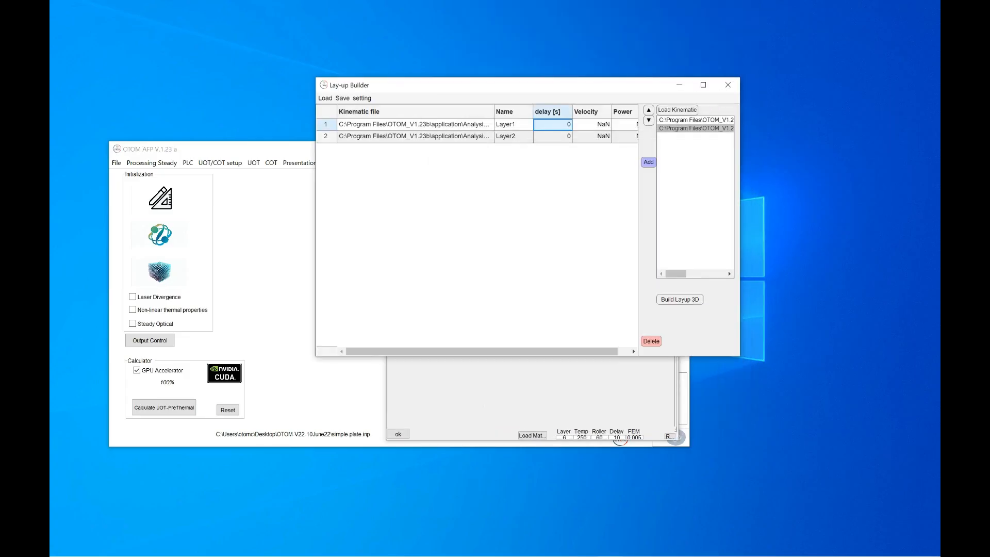
pyautogui.doubleClick(553, 124)
pyautogui.write('1')
pyautogui.press('Return')
pyautogui.write('20')
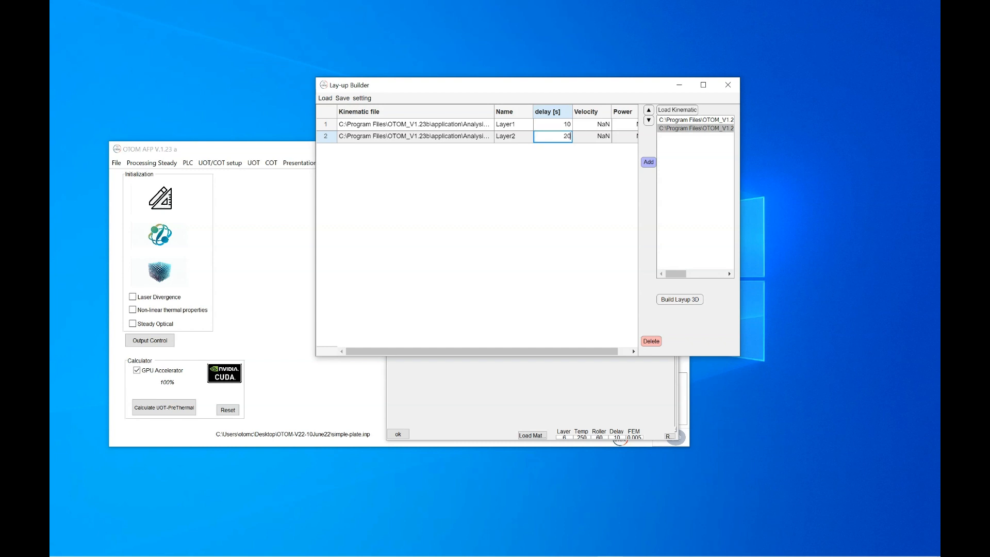
pyautogui.press('Return')
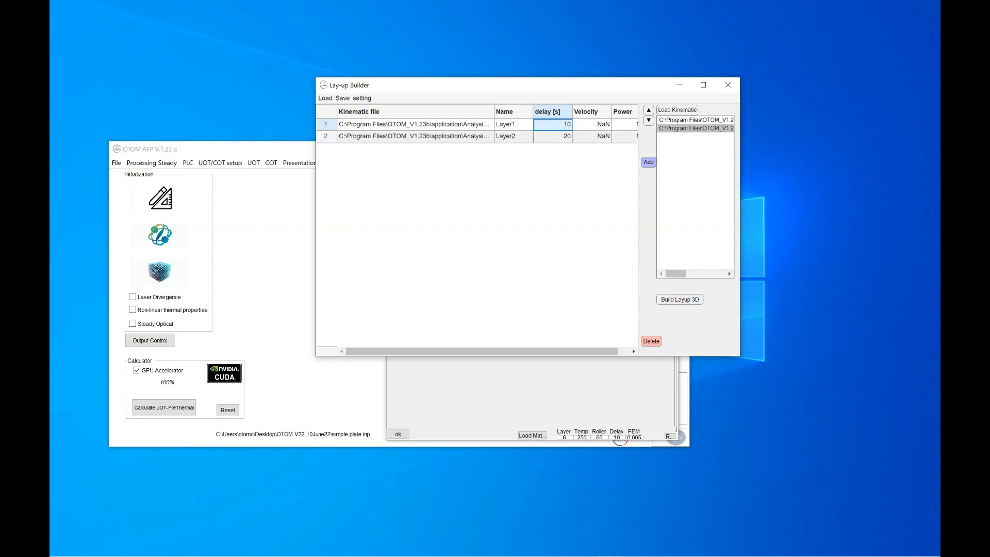
# Set the power to 400 for Layer1 and 600 for Layer2, and save the layup
pyautogui.moveTo(739, 356); pyautogui.dragTo(818, 368)
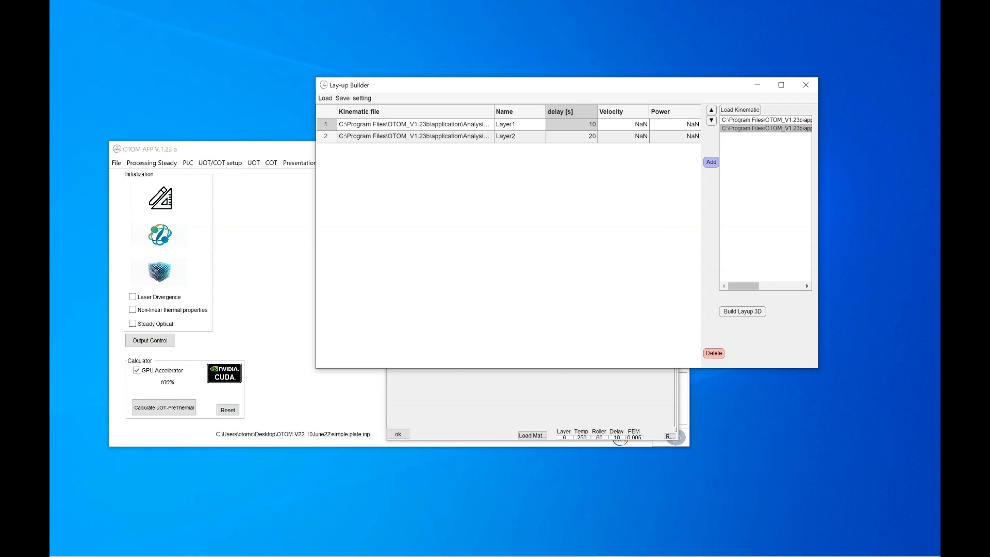
pyautogui.click(623, 124)
pyautogui.doubleClick(622, 124)
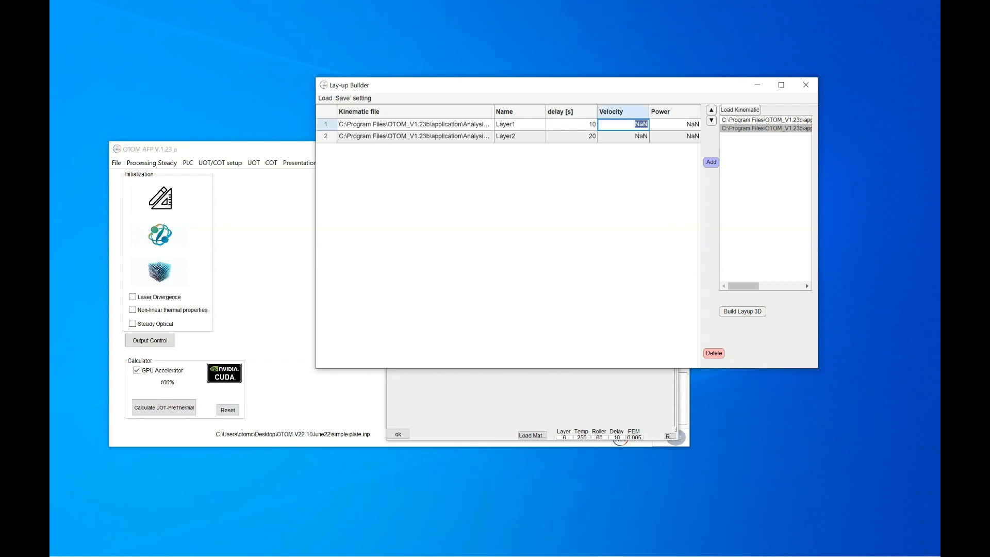
pyautogui.click(674, 124)
pyautogui.doubleClick(674, 125)
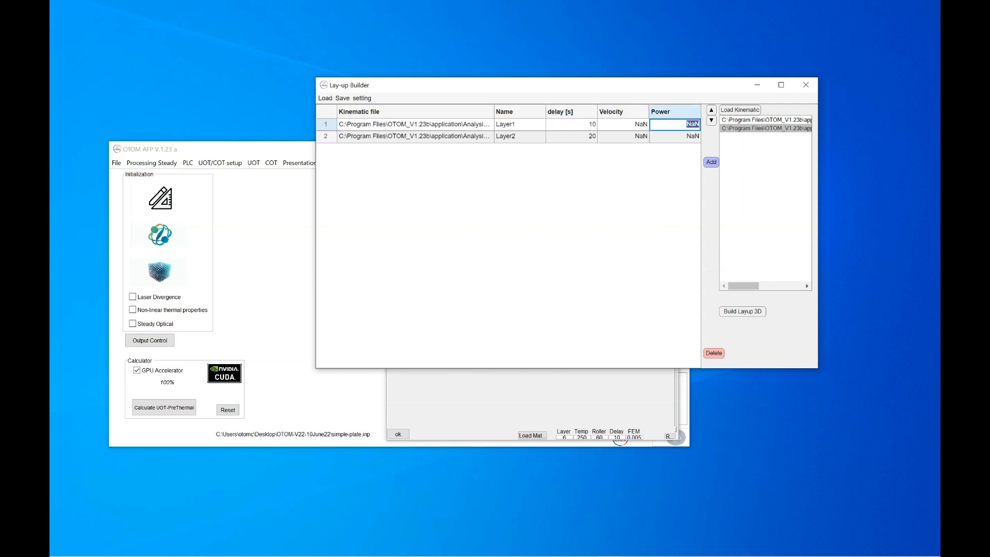
pyautogui.write('400')
pyautogui.press('Return')
pyautogui.write('600')
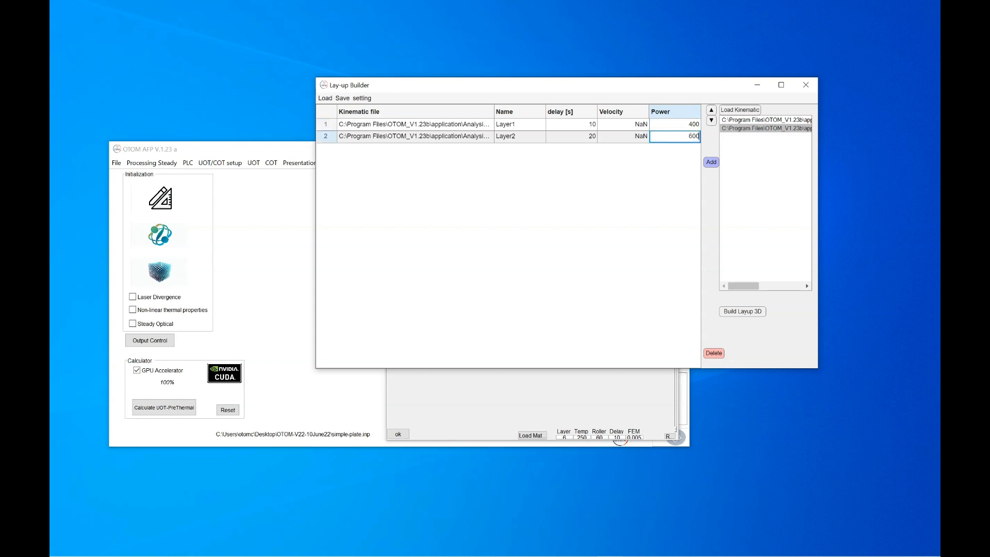
pyautogui.click(342, 98)
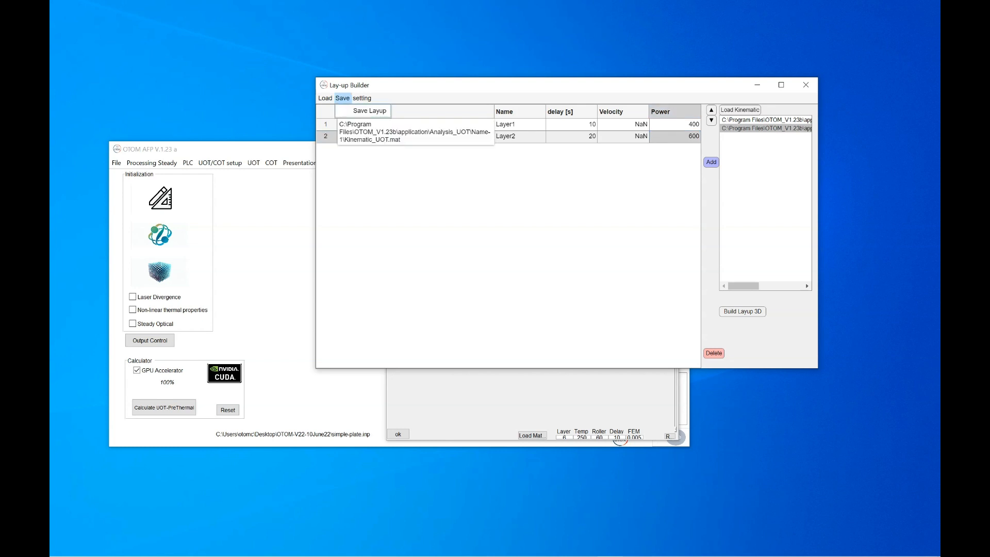
pyautogui.click(366, 110)
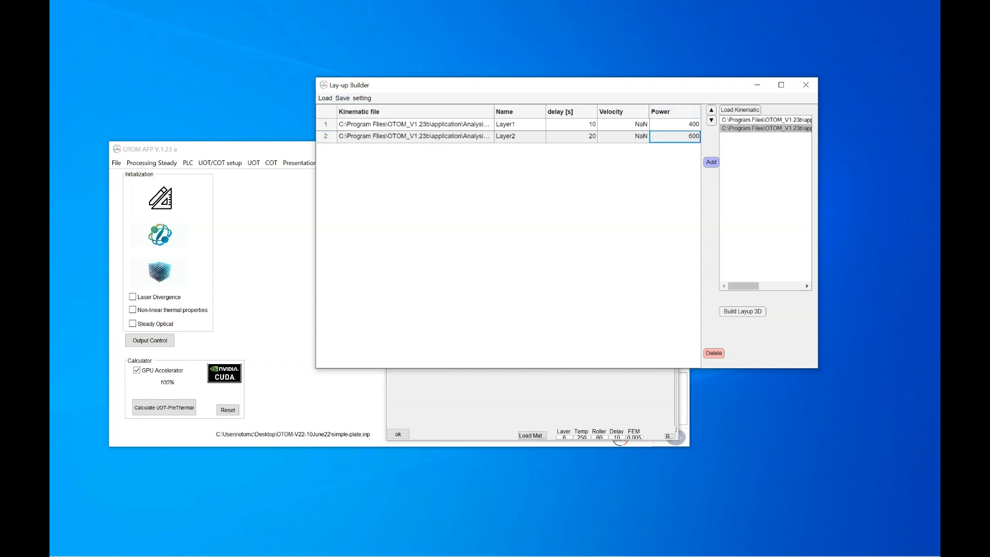
# Enable reading the power from the layup in the tape/tooling initialization
pyautogui.click(639, 200)
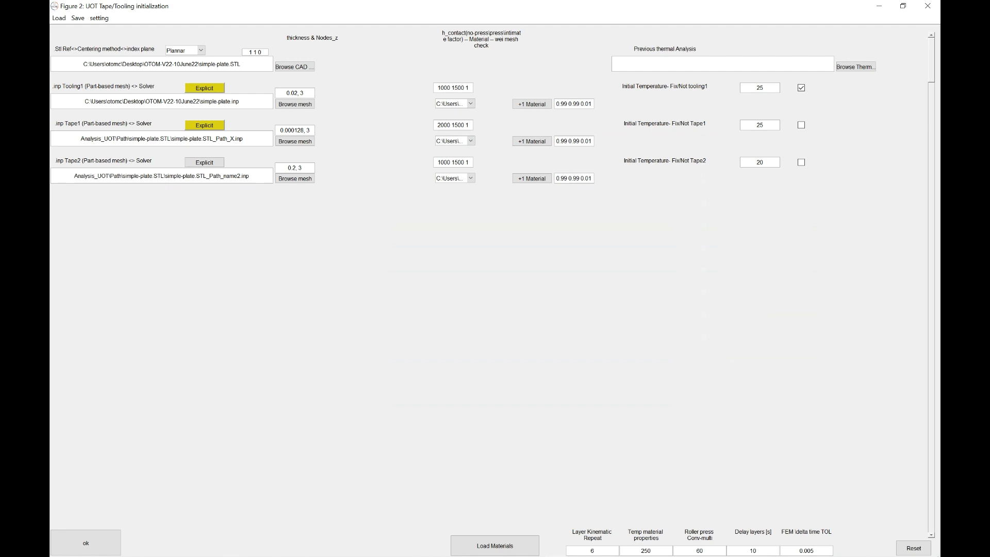
pyautogui.click(99, 18)
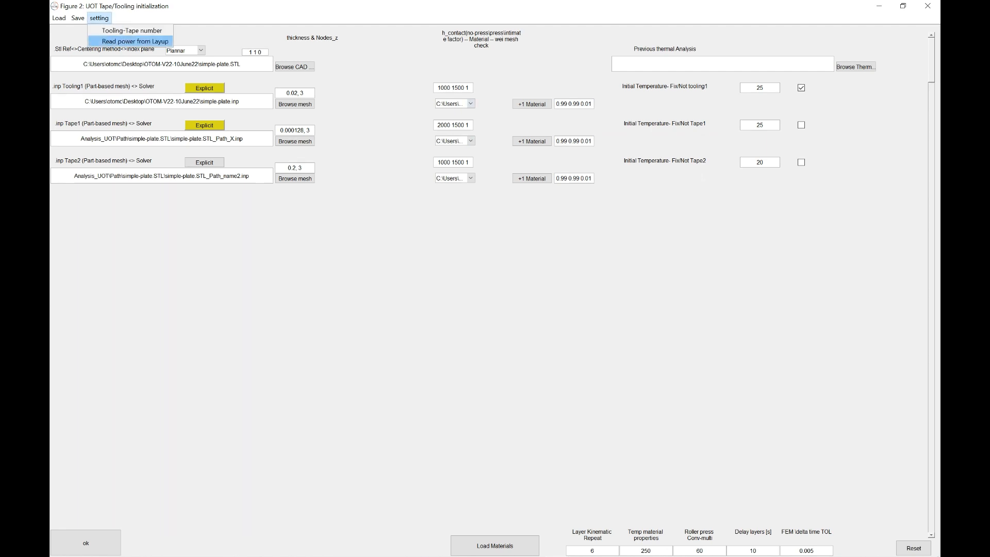
pyautogui.click(135, 41)
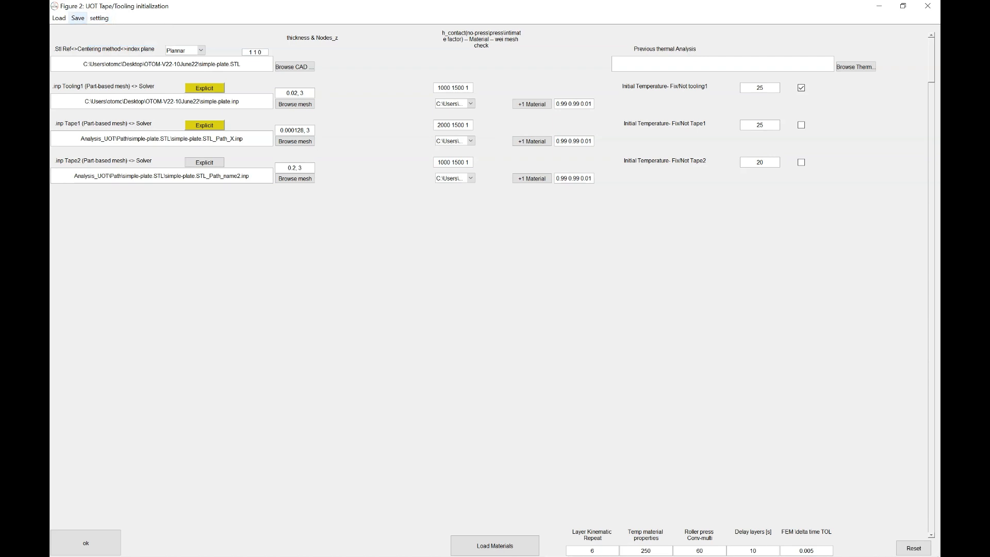
pyautogui.click(99, 18)
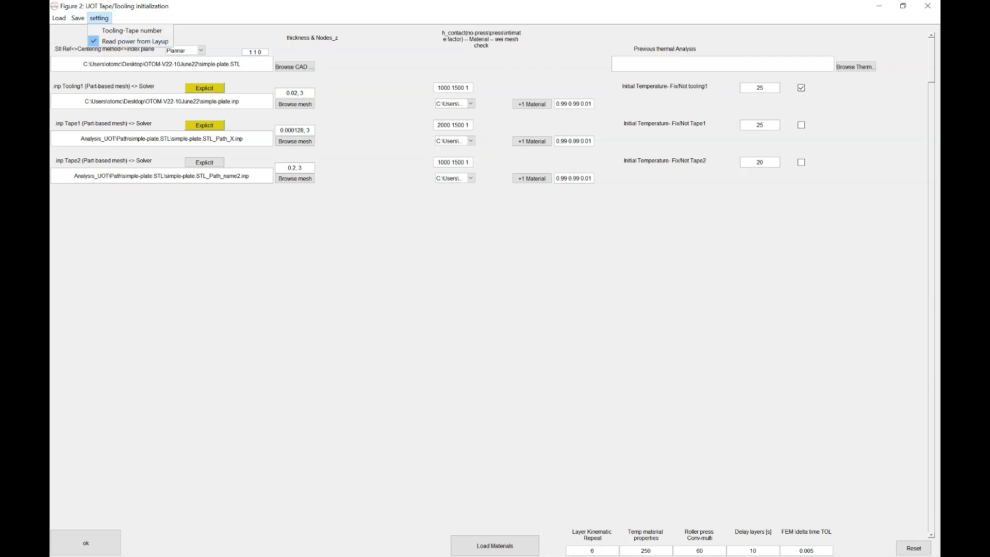
pyautogui.moveTo(495, 6); pyautogui.dragTo(333, 142)
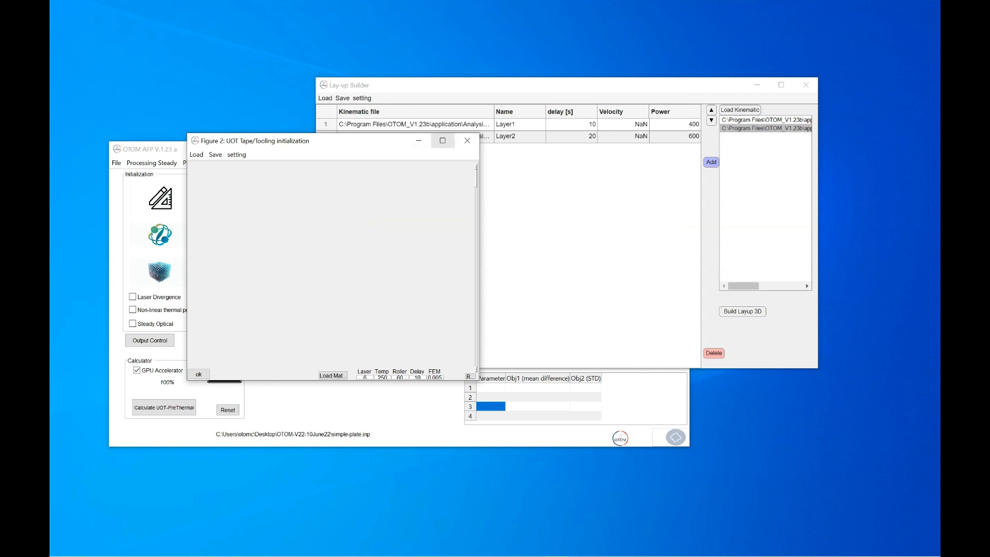
pyautogui.click(442, 141)
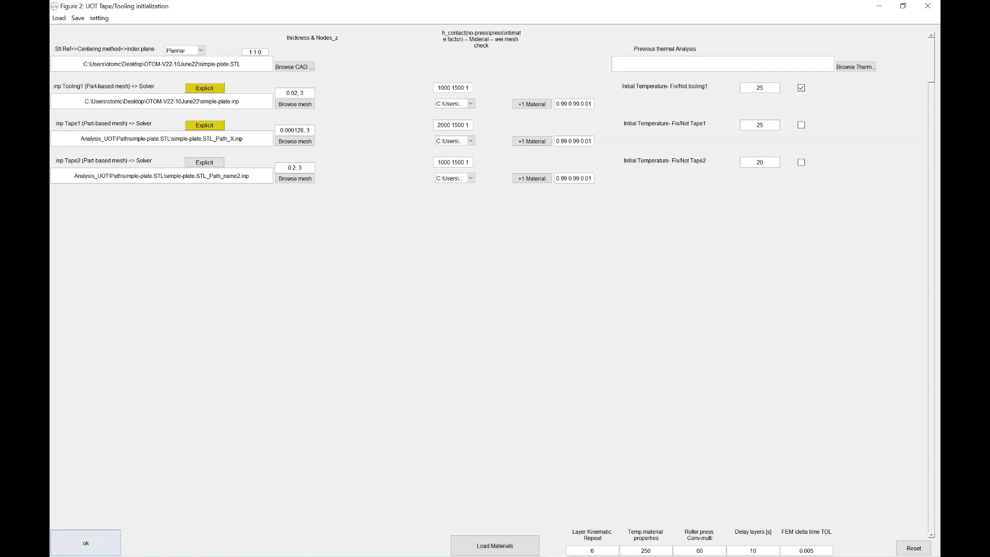
# Save the initialization data as COT-initi-simple-plate in the Analysis_UOT folder
pyautogui.click(77, 18)
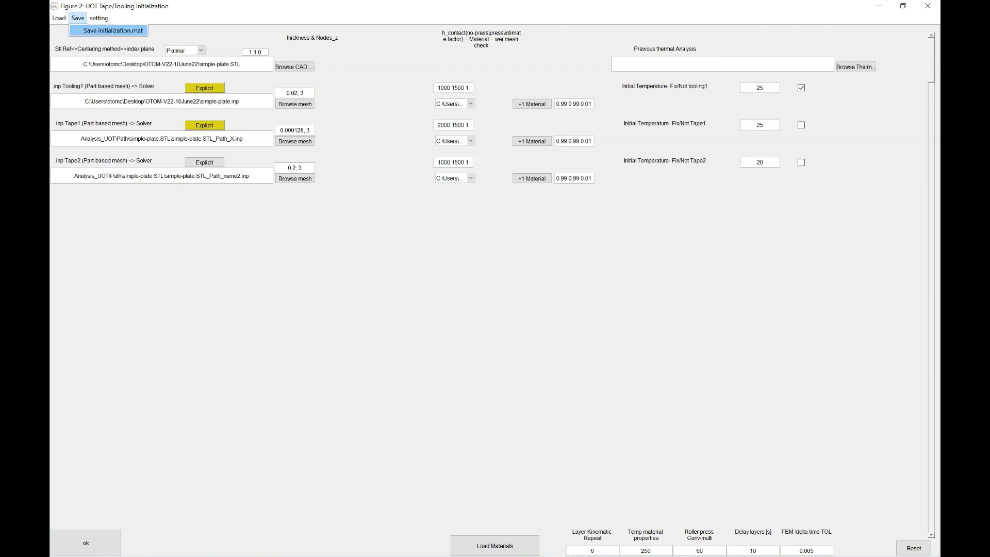
pyautogui.click(113, 30)
pyautogui.doubleClick(187, 89)
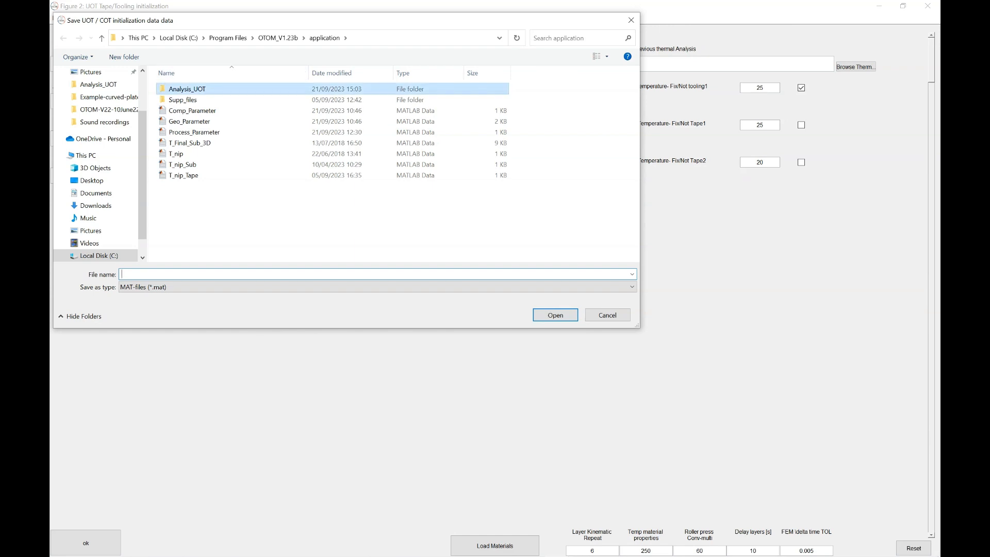
pyautogui.click(206, 274)
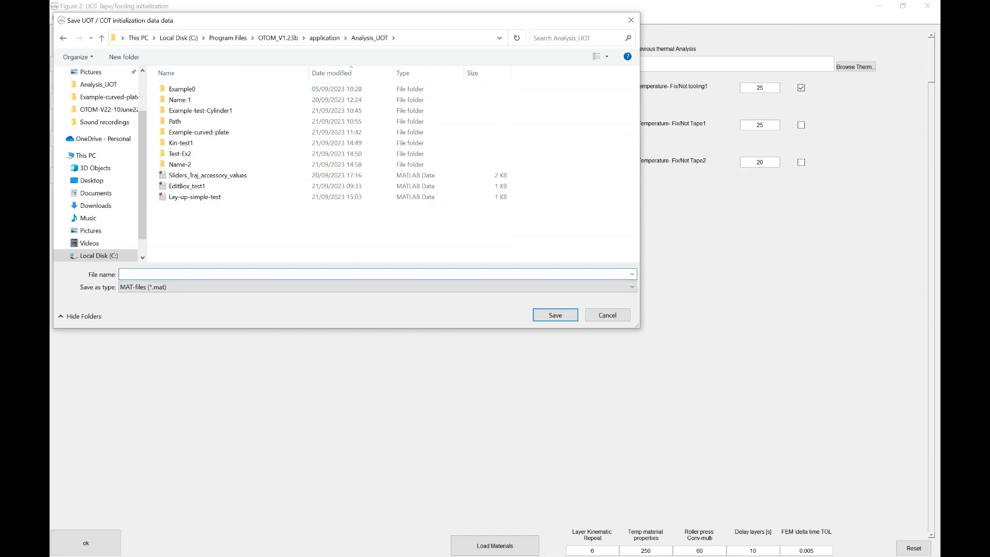
pyautogui.write('COT-initi-simple-plate')
pyautogui.press('Return')
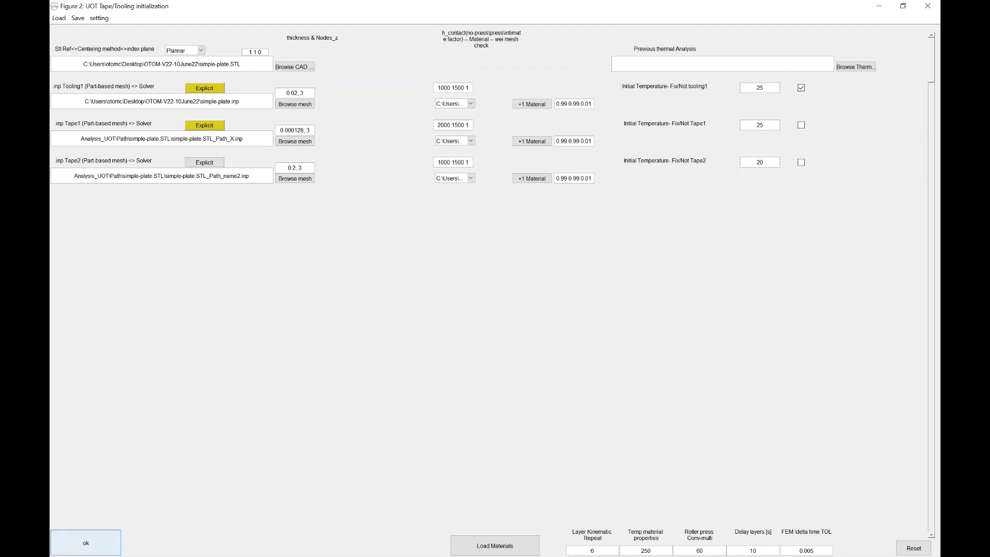
# Confirm the tape/tooling initialization and accept Analysis-1 as the thermal analysis name
pyautogui.click(86, 543)
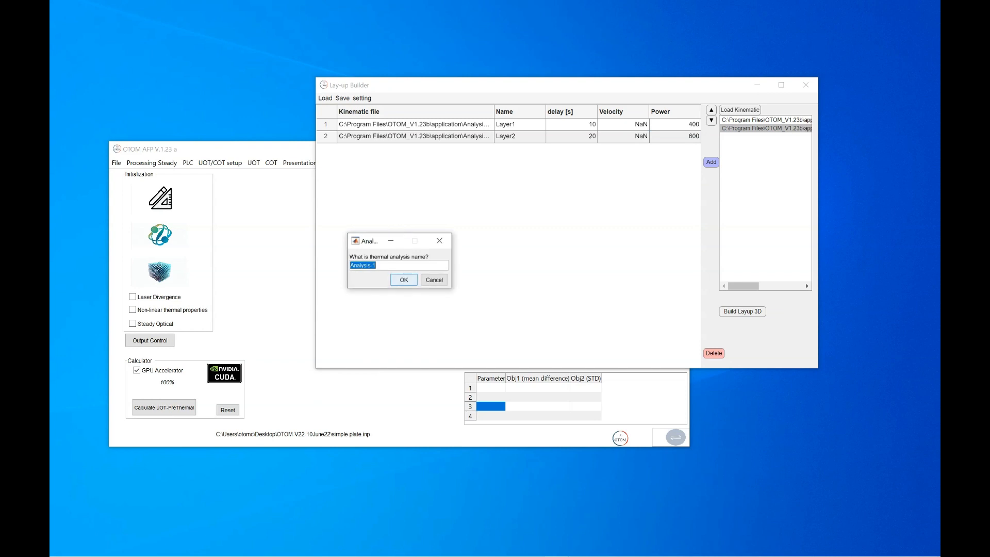
pyautogui.press('Return')
pyautogui.press('Return')
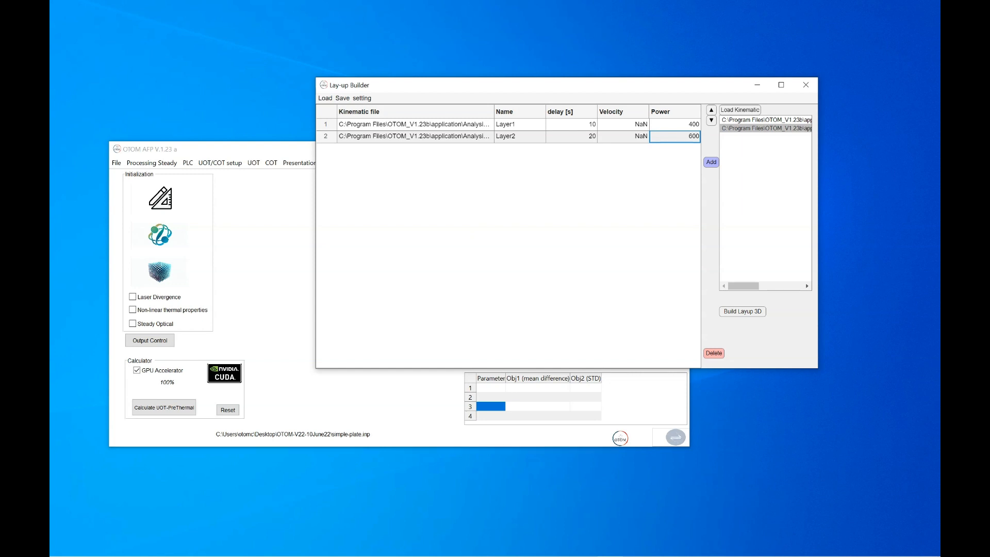
pyautogui.click(258, 216)
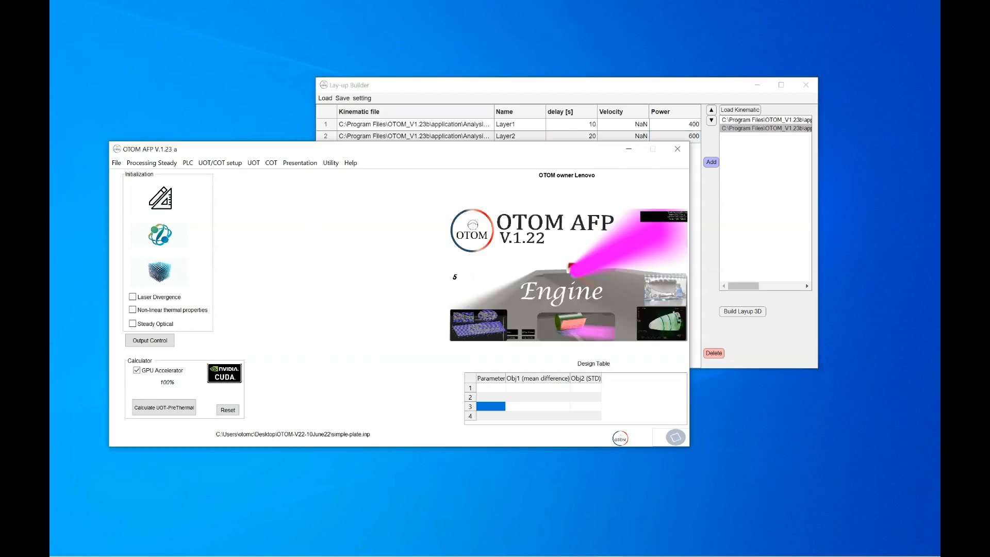
pyautogui.click(220, 163)
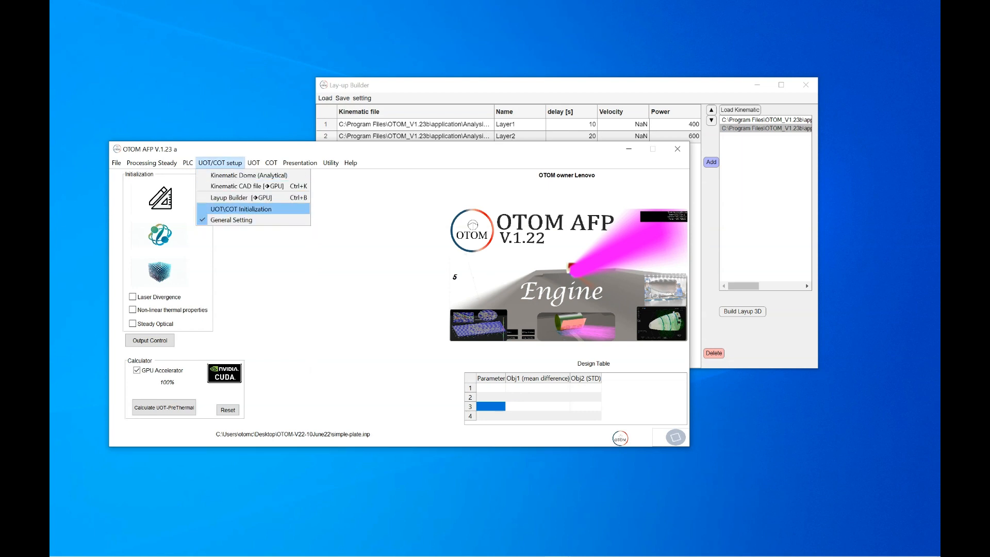
pyautogui.moveTo(271, 162)
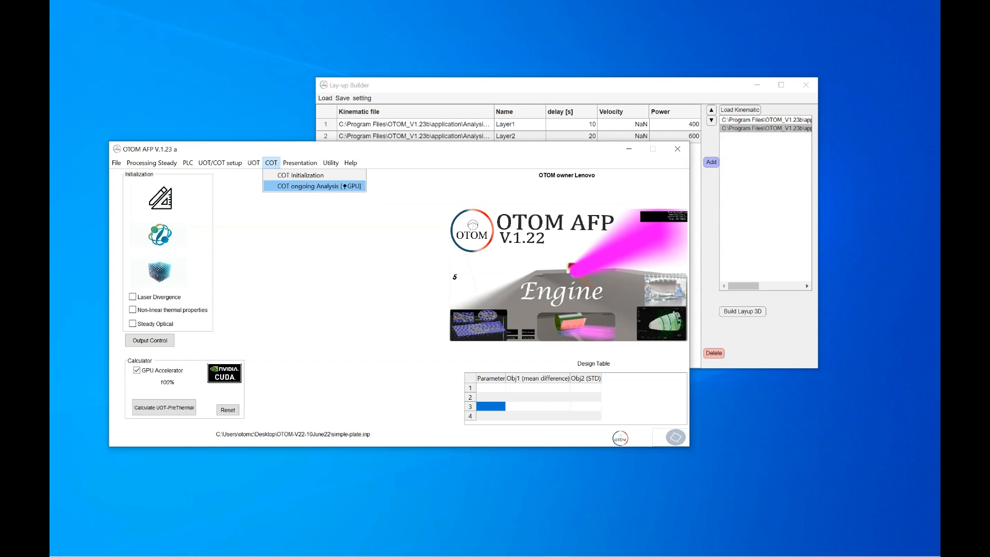
pyautogui.press('Escape')
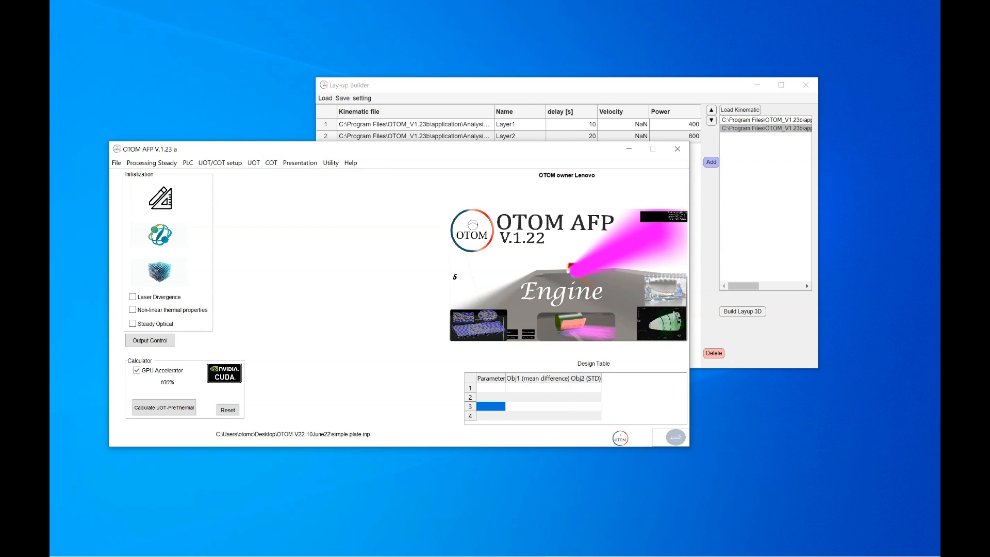
pyautogui.click(628, 149)
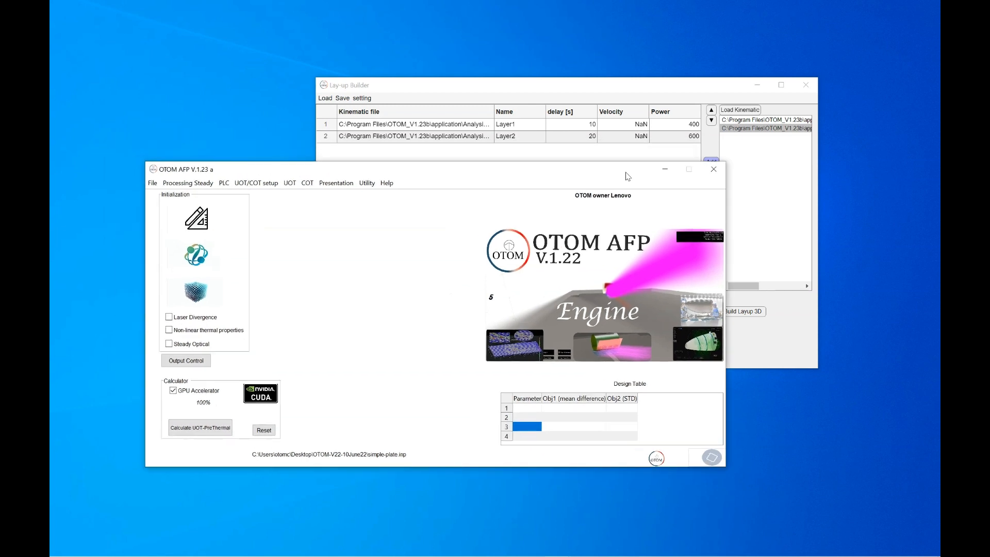